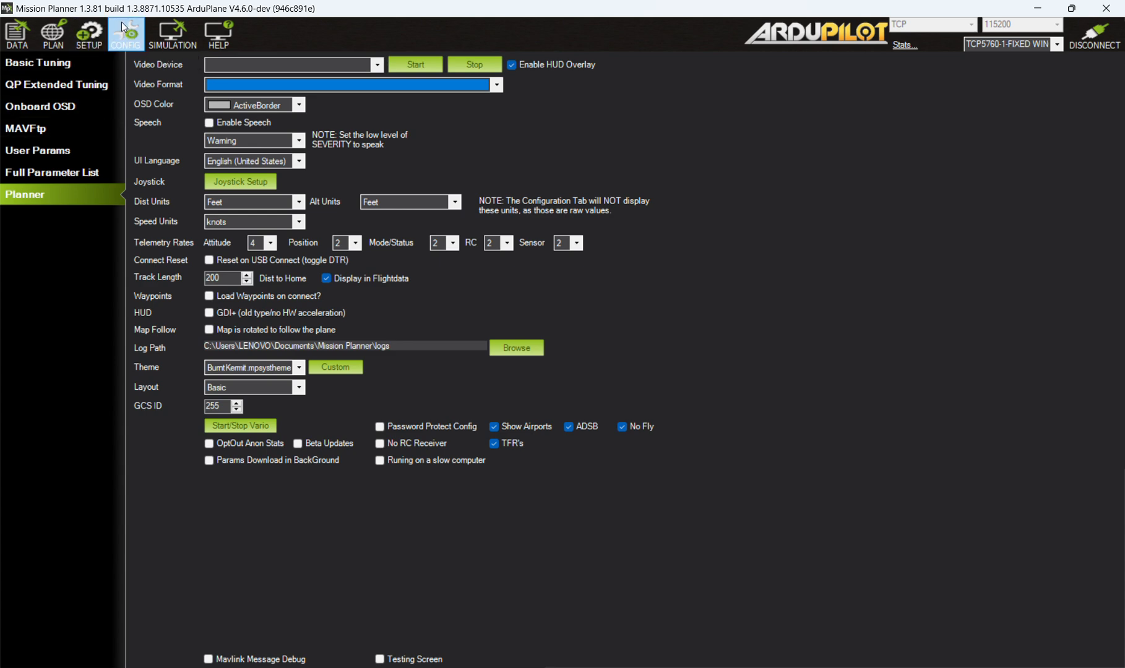
# Inspect the simulated fixed-wing vehicle's connection entry and its link statistics.
pyautogui.click(164, 31)
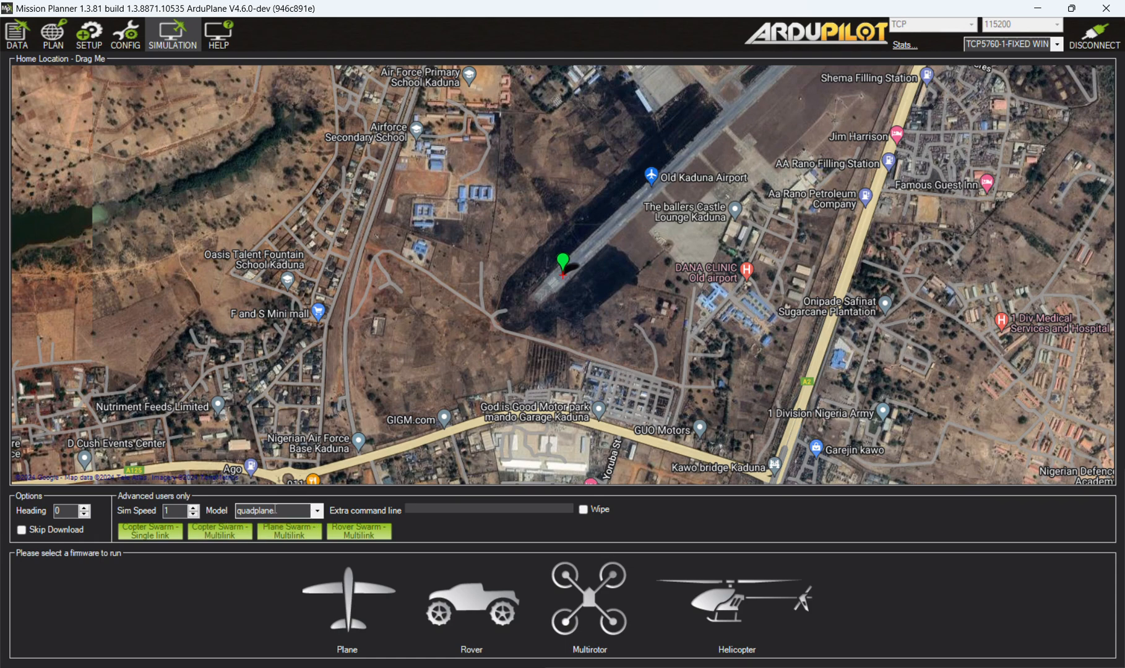
pyautogui.click(1057, 46)
pyautogui.click(1058, 46)
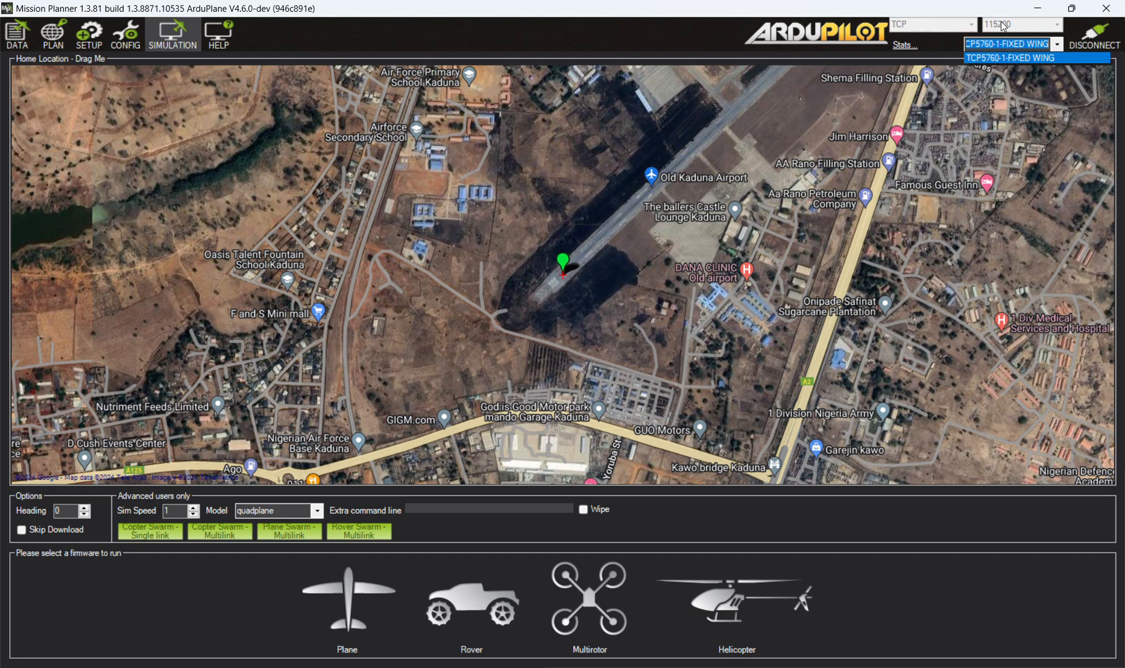
pyautogui.click(906, 47)
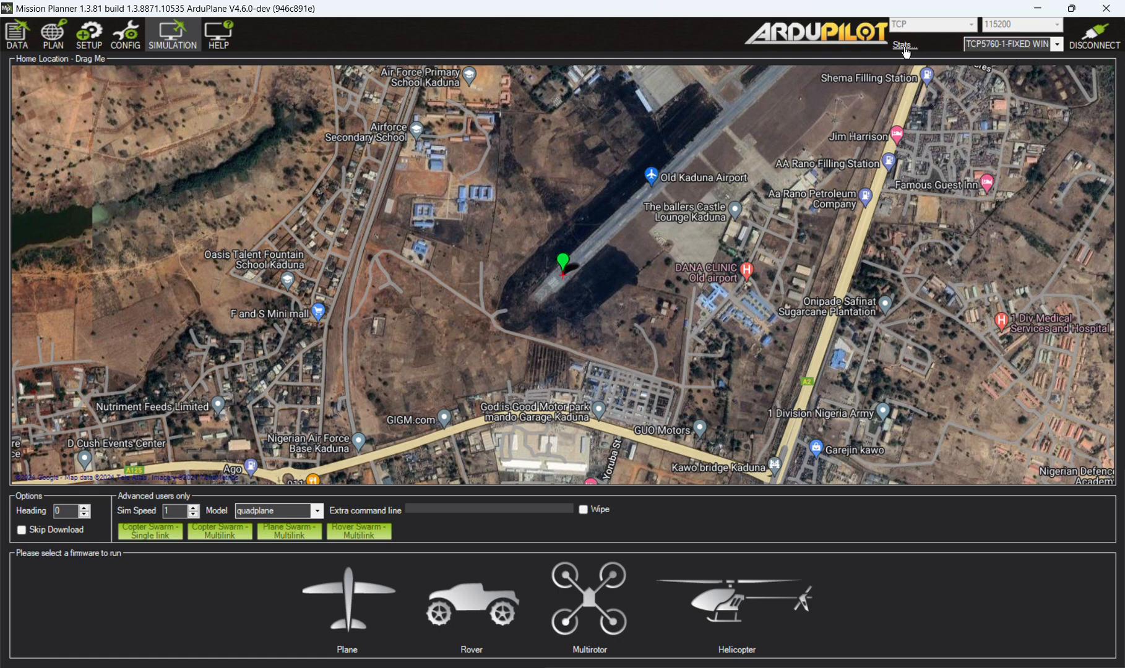
pyautogui.click(905, 46)
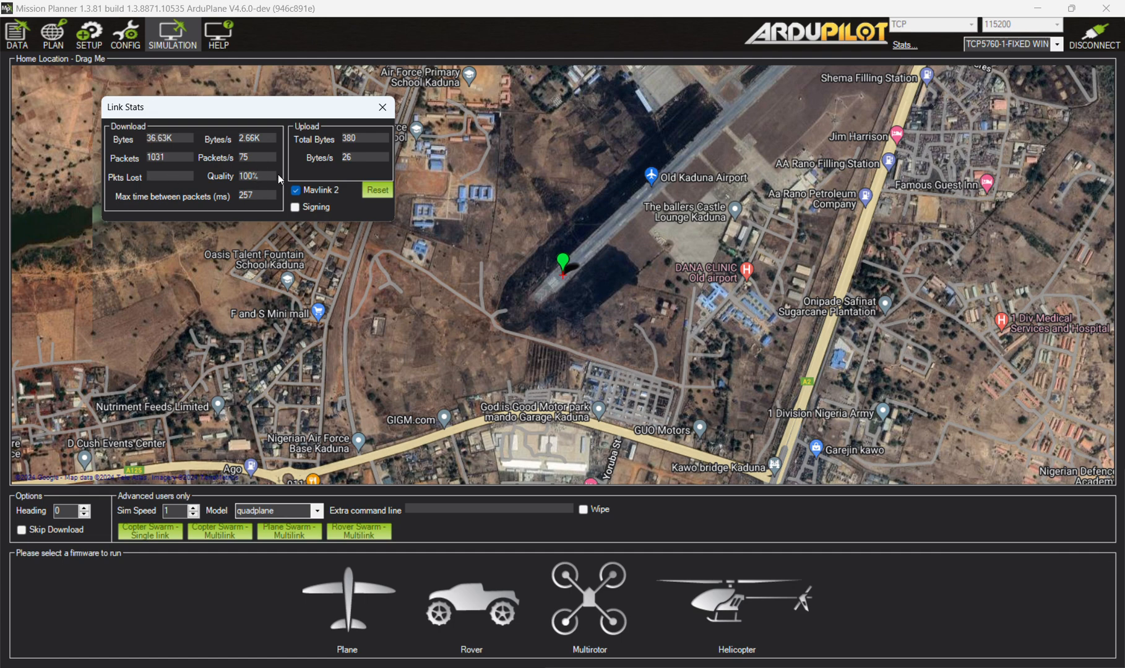
pyautogui.click(375, 107)
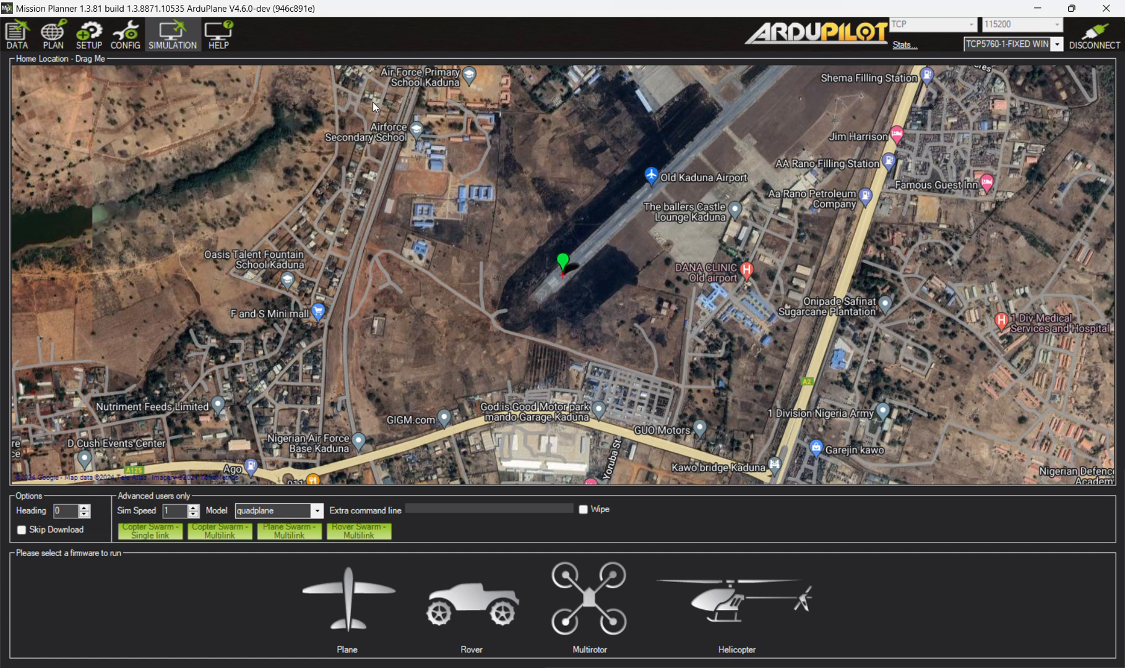
# Review the flight data and planner settings, and the accelerometer, compass, radio calibration, servo output and serial port setup pages.
pyautogui.click(17, 34)
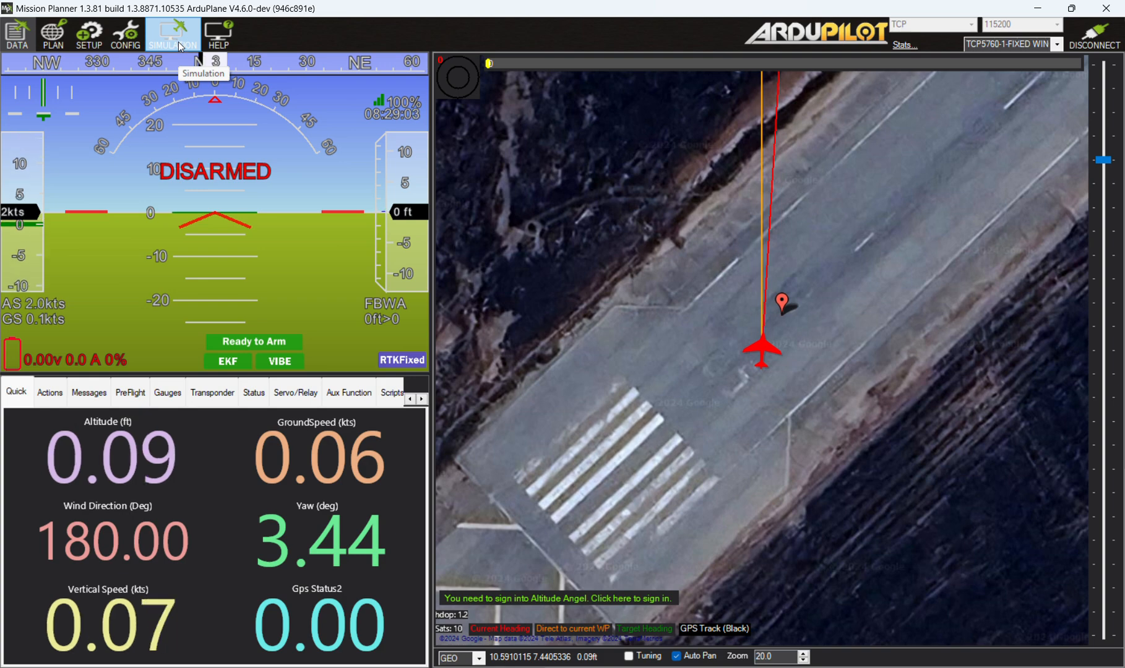
pyautogui.click(125, 34)
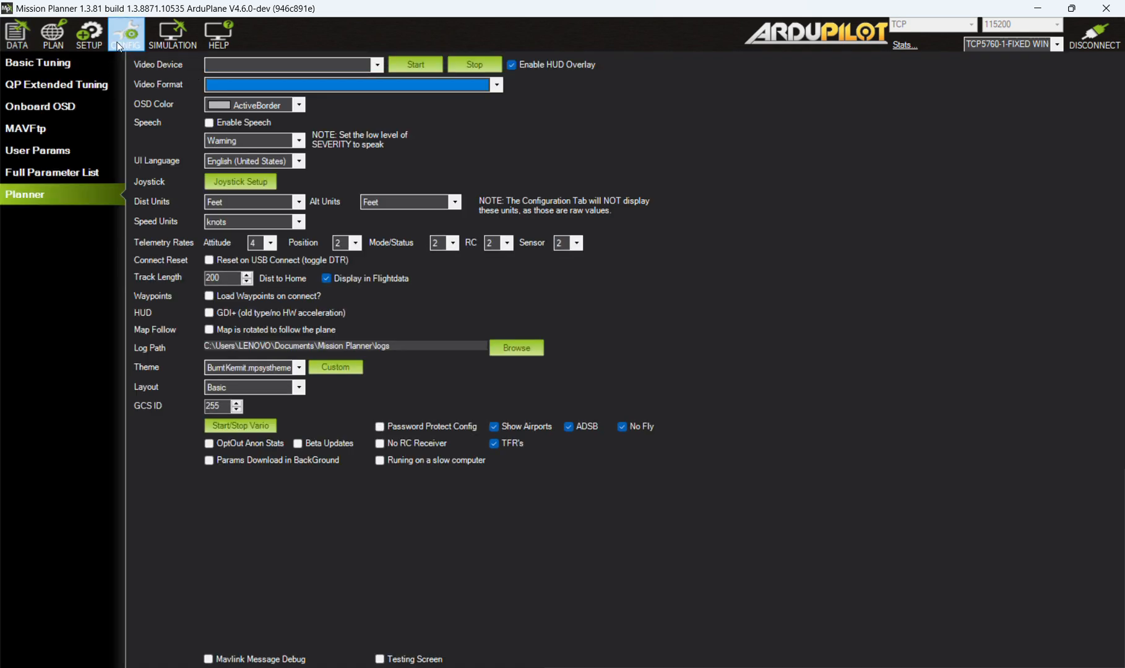
pyautogui.click(89, 36)
pyautogui.click(56, 86)
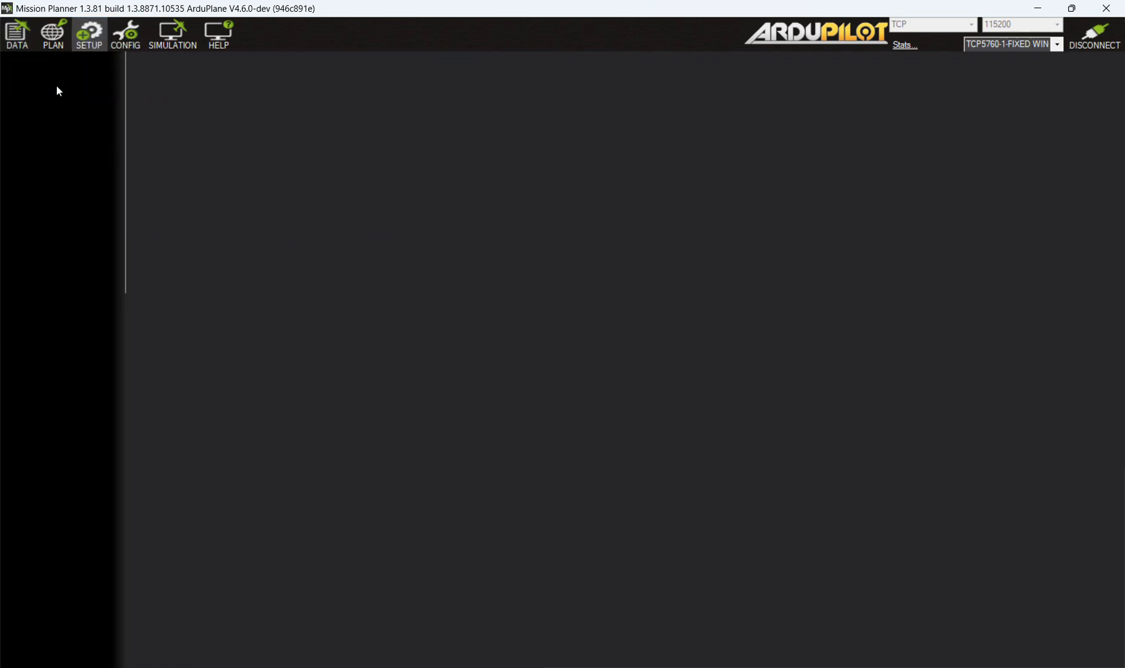
pyautogui.click(70, 129)
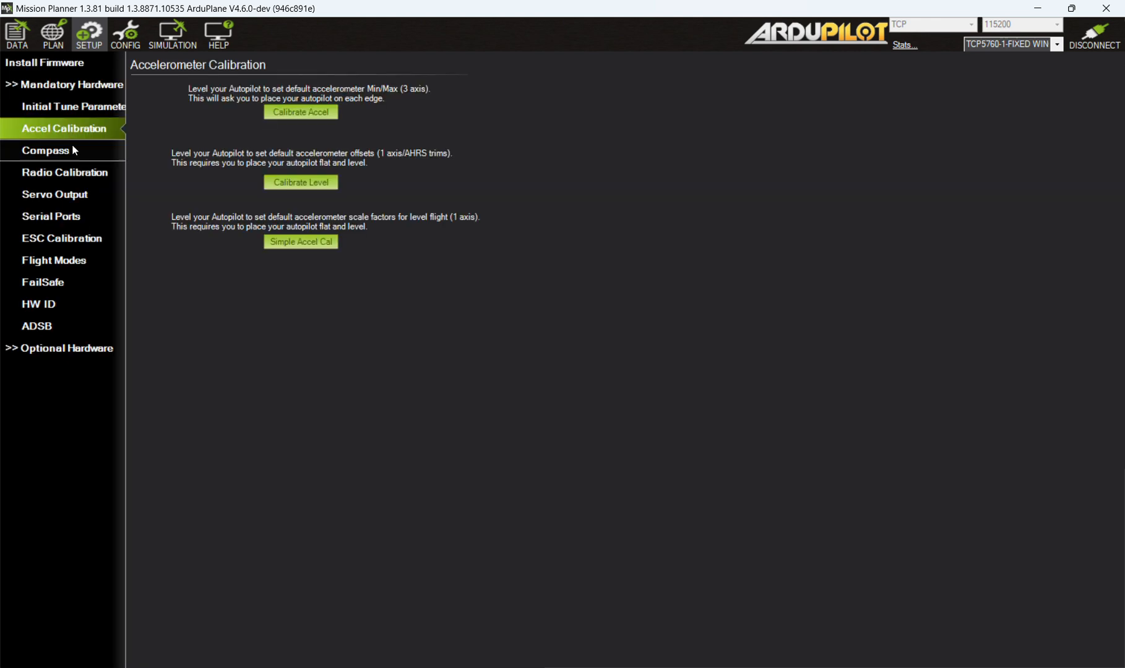
pyautogui.click(66, 152)
pyautogui.click(66, 175)
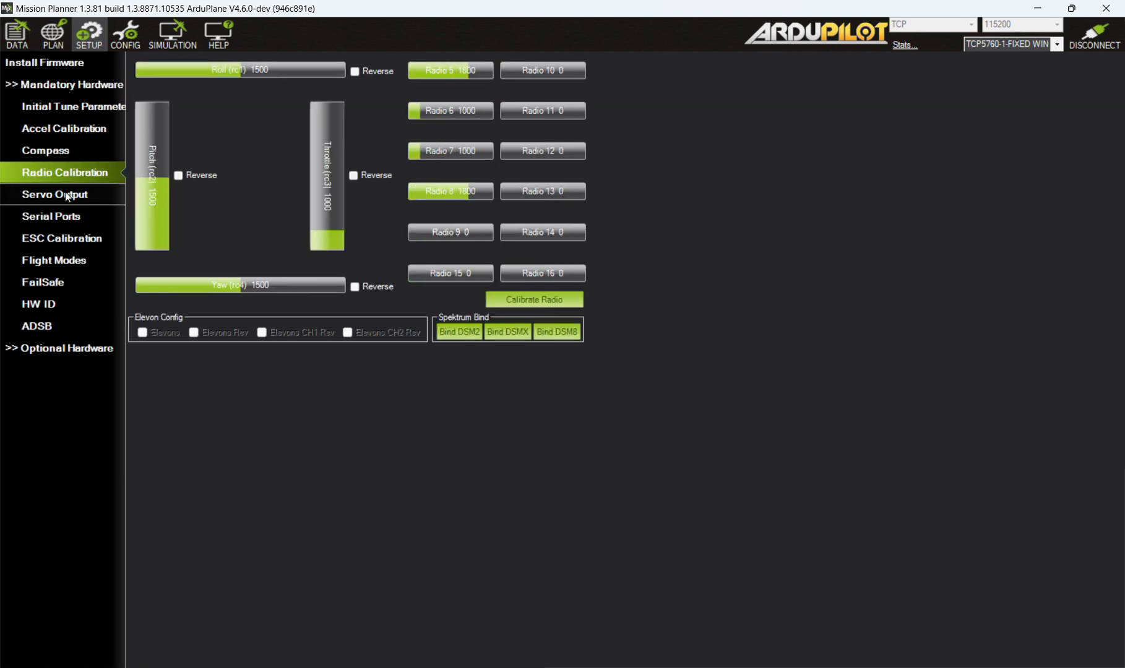
pyautogui.click(65, 196)
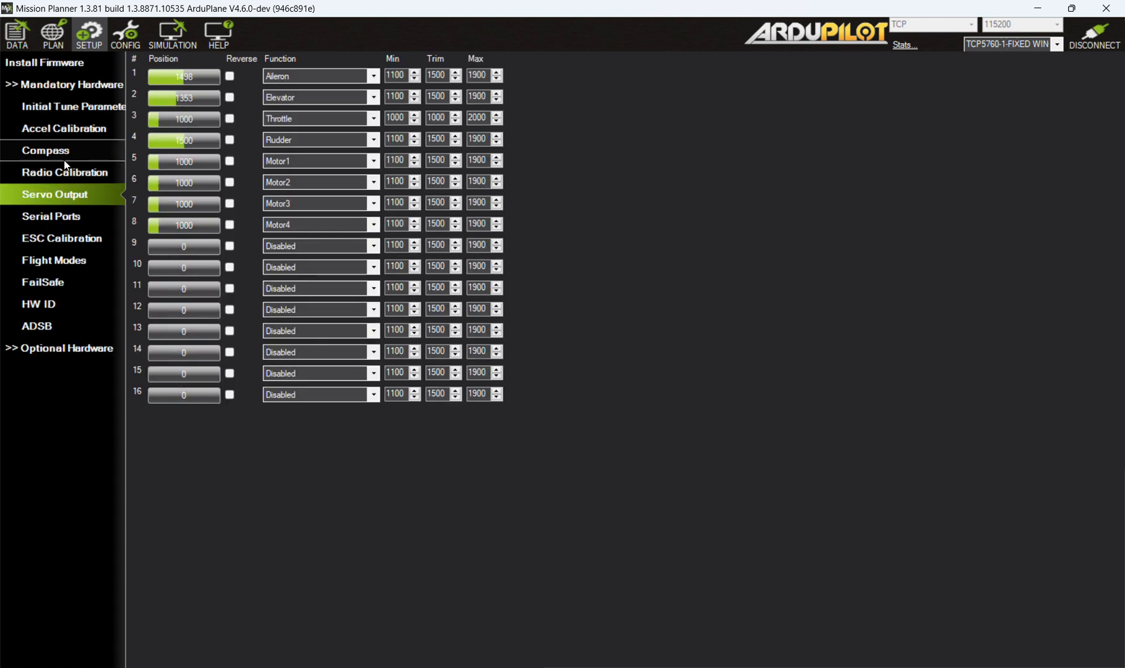
pyautogui.click(69, 216)
pyautogui.click(634, 369)
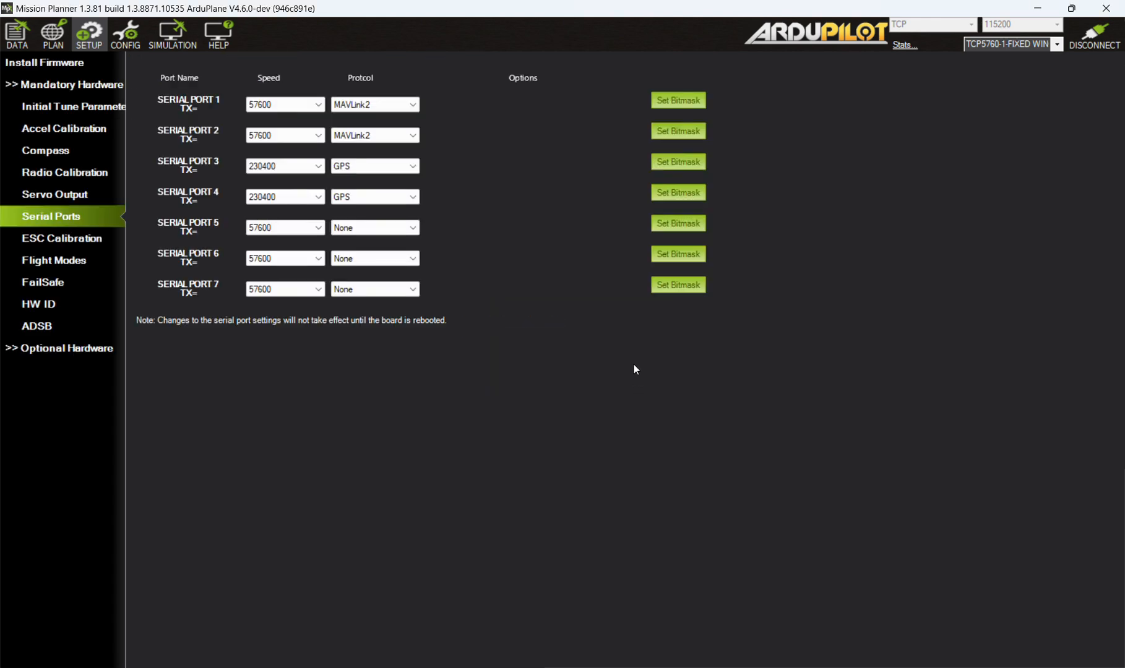
# Review the ESC calibration, flight modes, failsafe, hardware ID and ADSB setup pages.
pyautogui.click(79, 241)
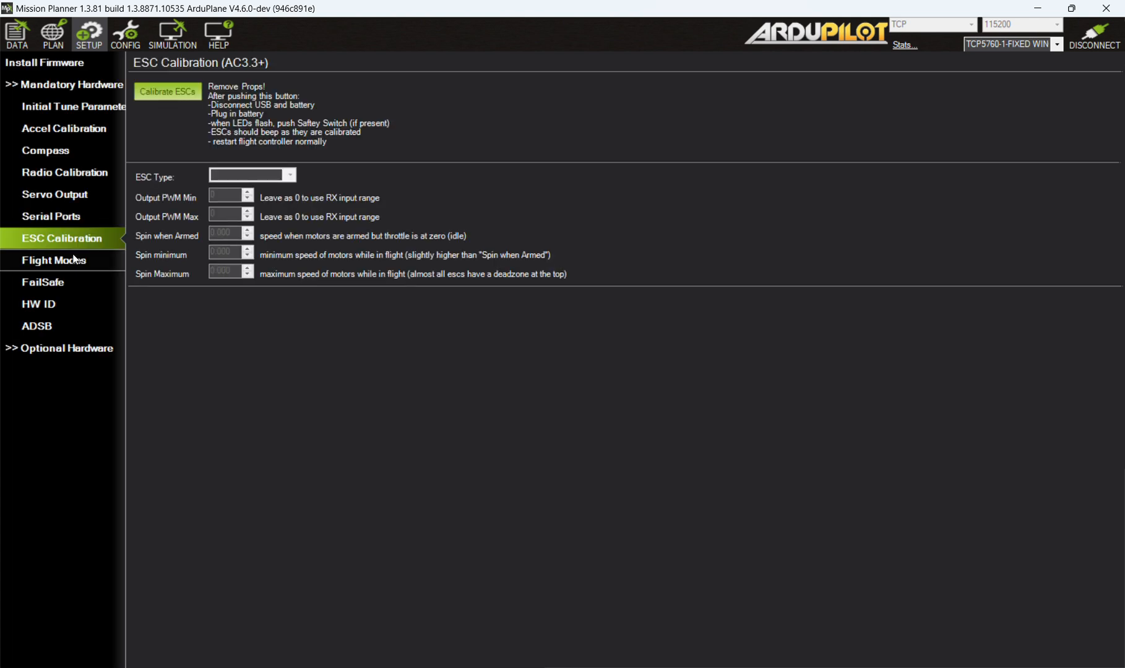
pyautogui.click(78, 263)
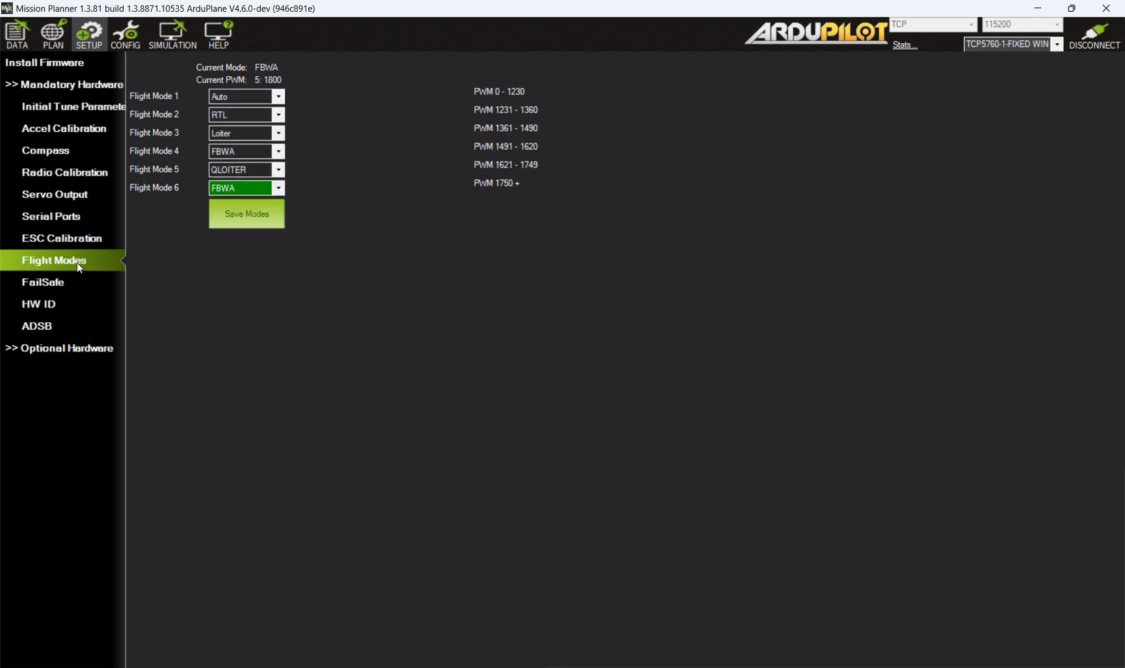
pyautogui.click(67, 282)
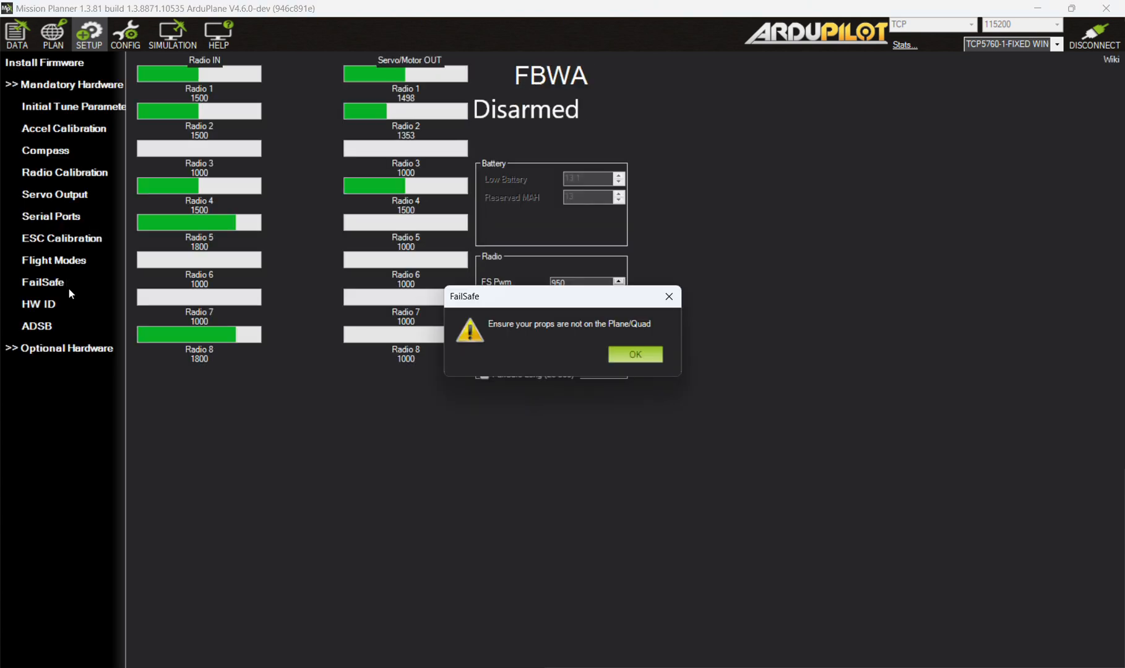
pyautogui.click(636, 355)
pyautogui.click(31, 302)
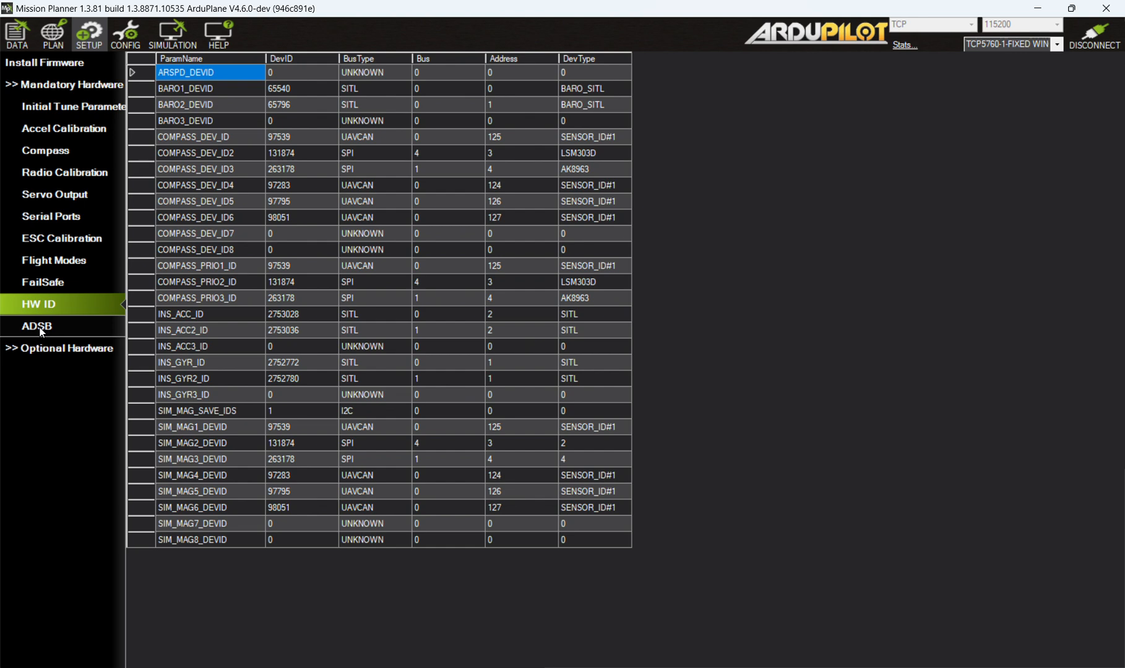
pyautogui.click(38, 328)
# Show the mission planning map and place the home location marker on the aircraft on the runway.
pyautogui.click(53, 34)
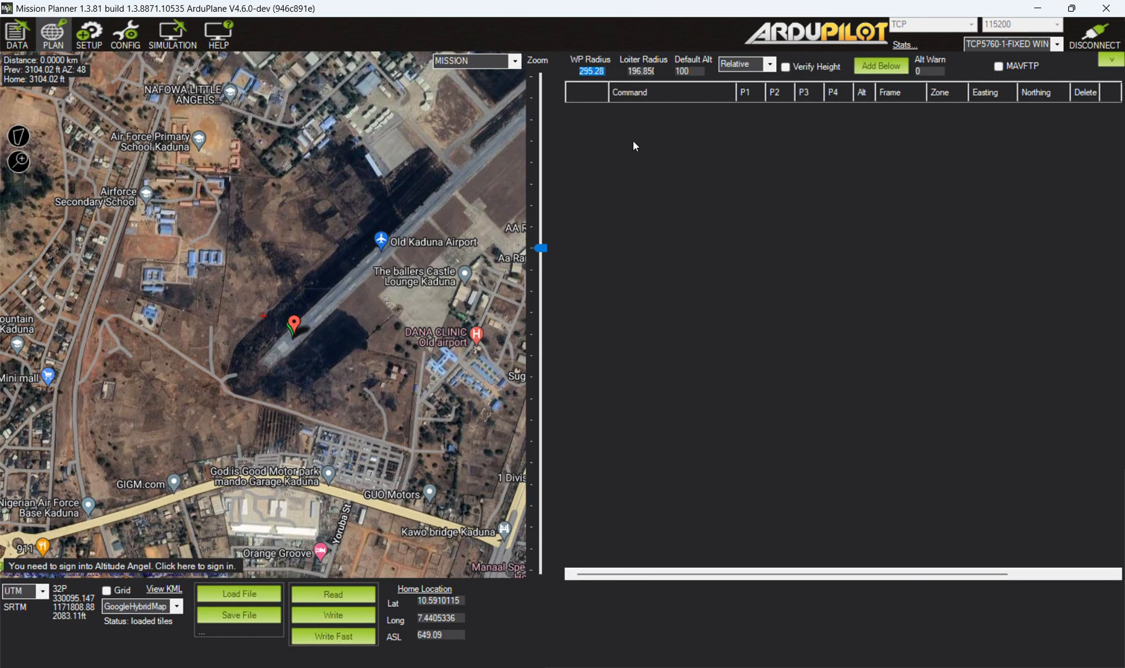
pyautogui.scroll(5, 219, 319)
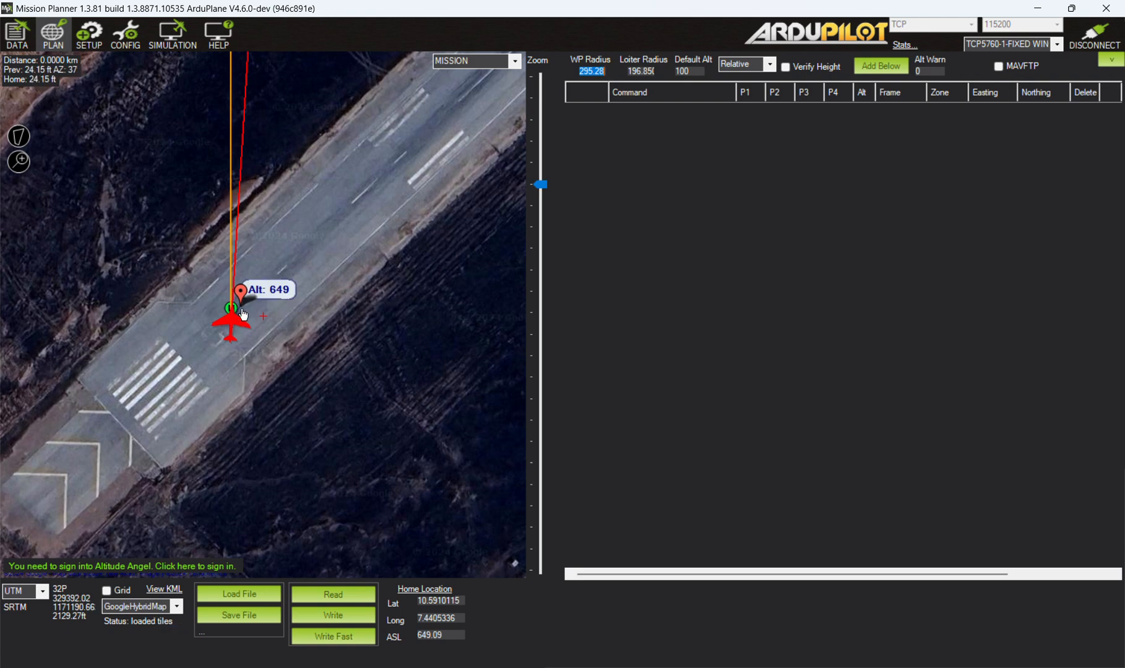
pyautogui.scroll(2, 243, 315)
pyautogui.moveTo(247, 281)
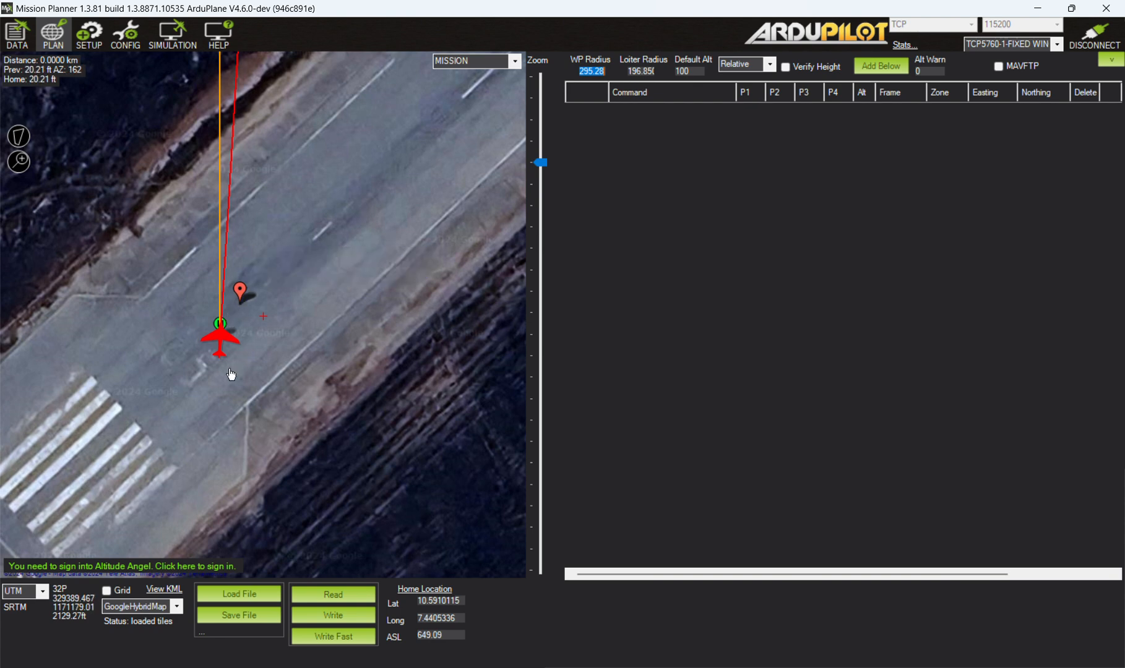
pyautogui.moveTo(220, 345)
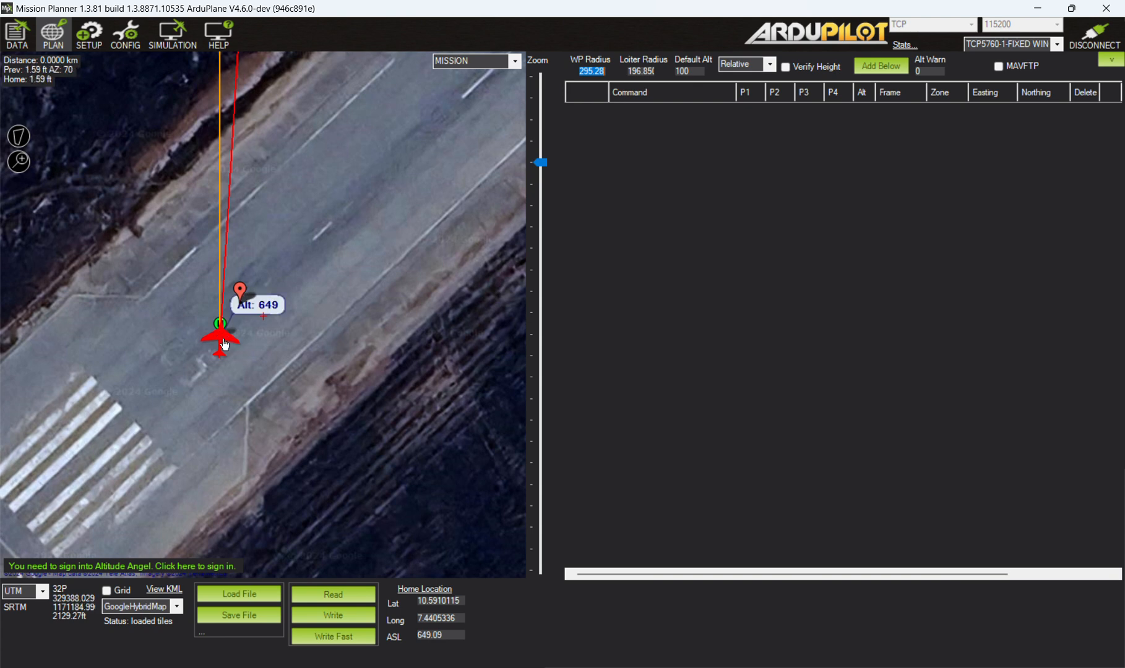
pyautogui.scroll(5, 221, 337)
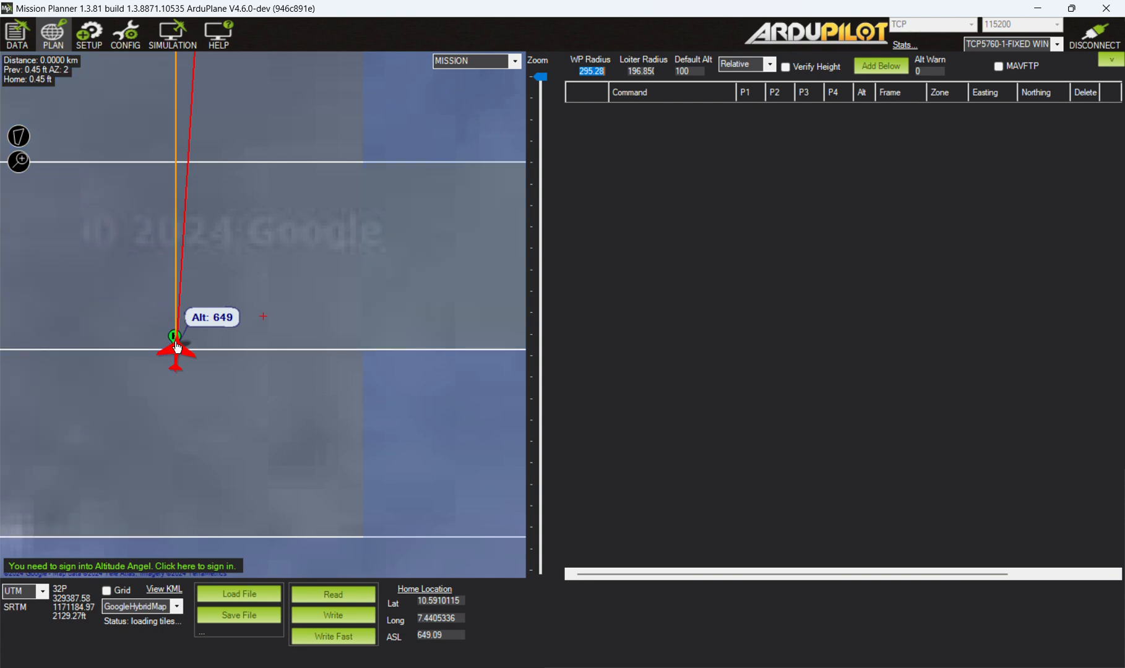
pyautogui.moveTo(174, 339); pyautogui.dragTo(156, 327)
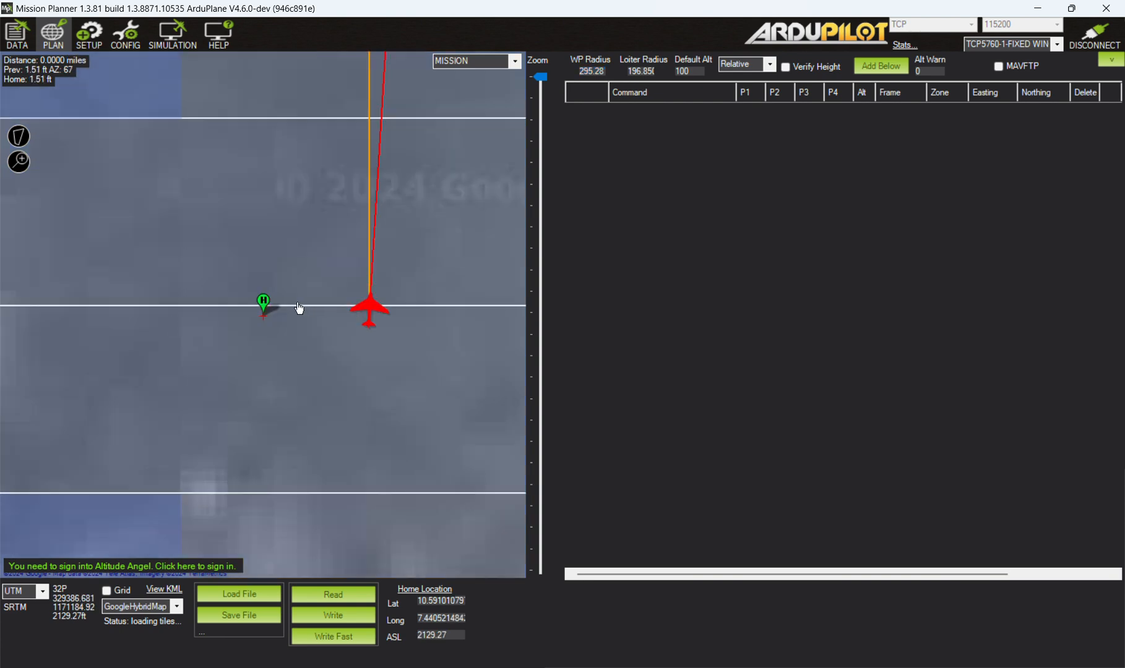
pyautogui.moveTo(265, 307)
pyautogui.mouseDown()
pyautogui.moveTo(306, 316)
pyautogui.moveTo(362, 302)
pyautogui.moveTo(379, 309)
pyautogui.moveTo(370, 317)
pyautogui.mouseUp()
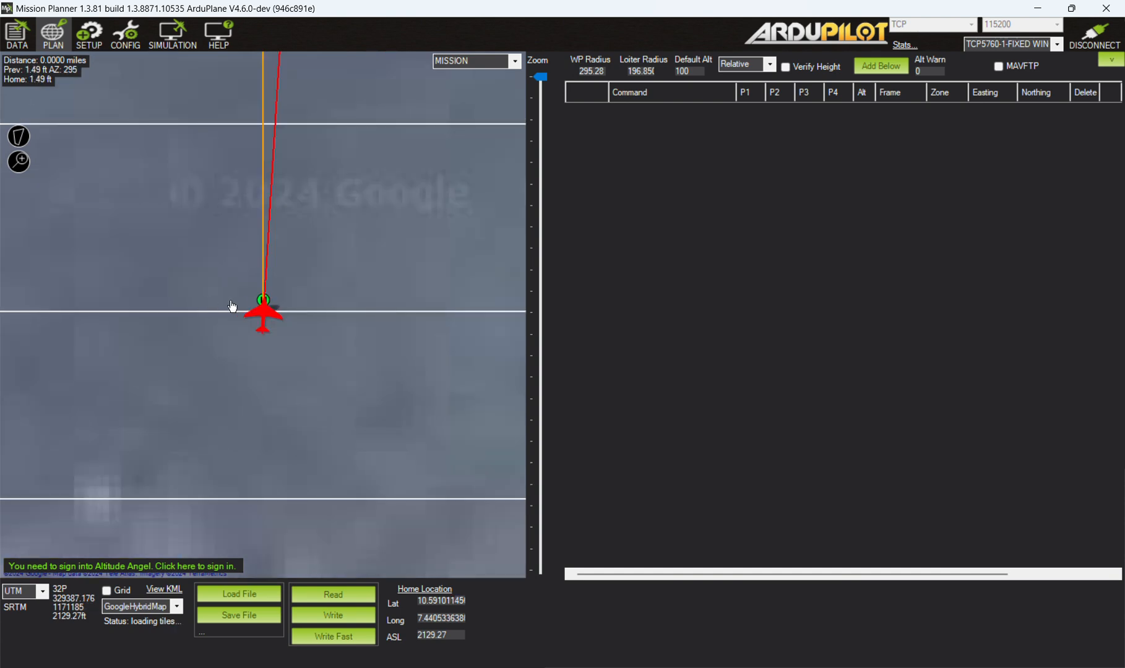
# Add a takeoff command at the aircraft's location with a takeoff altitude of 40 and a takeoff pitch of 0.
pyautogui.scroll(-5, 254, 322)
pyautogui.scroll(4, 257, 319)
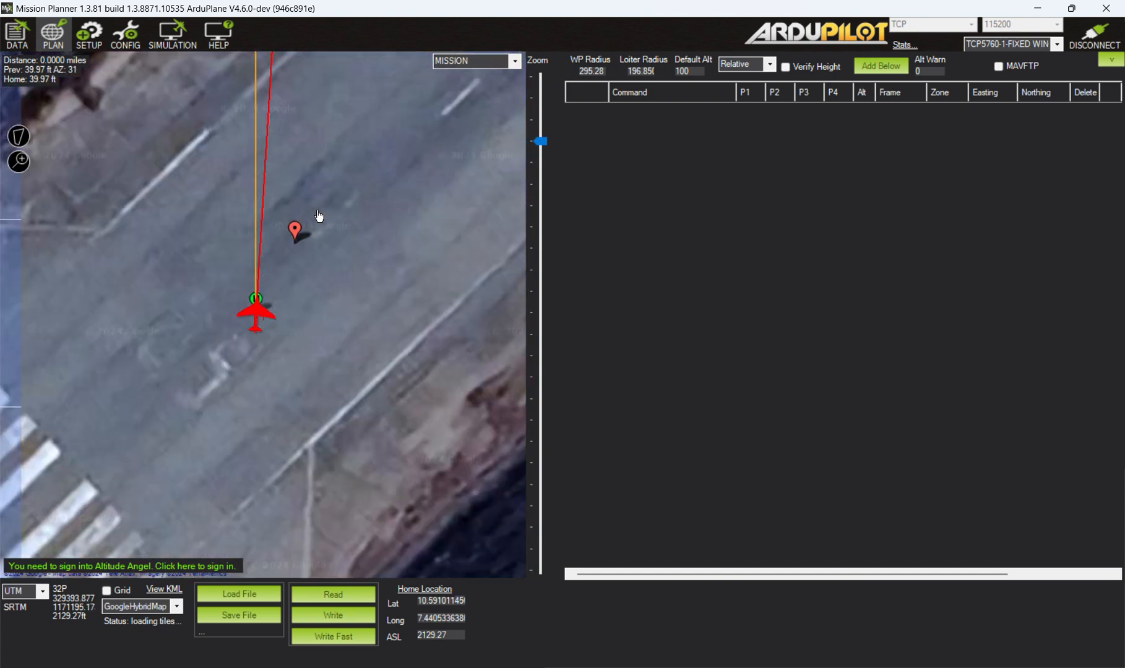
pyautogui.moveTo(297, 234)
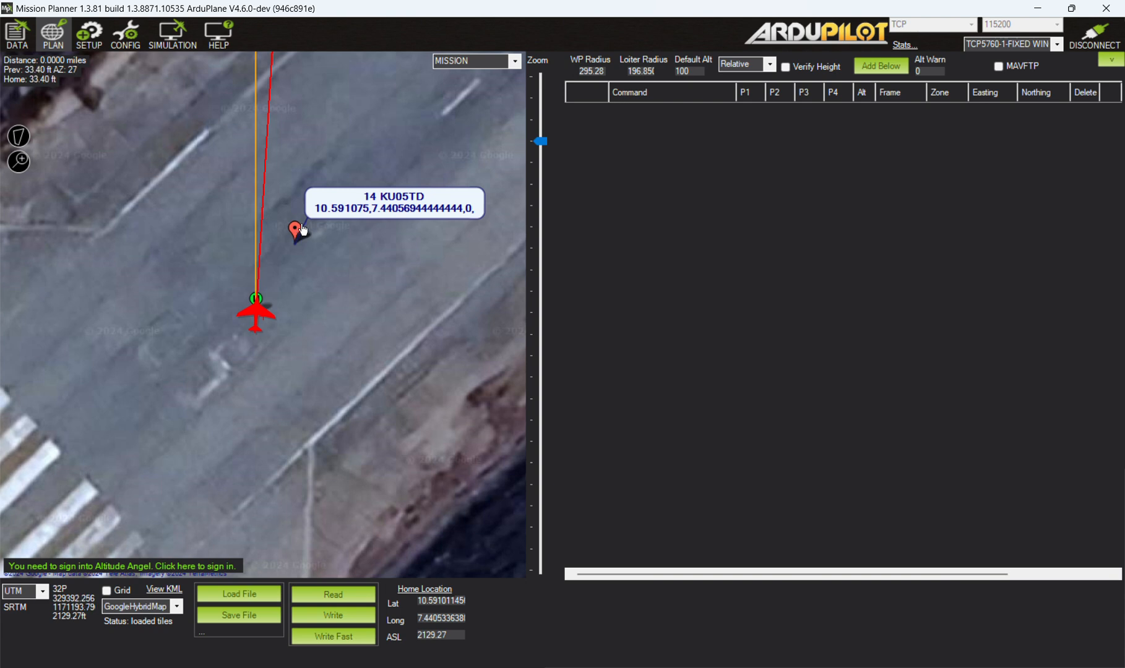
pyautogui.rightClick(255, 317)
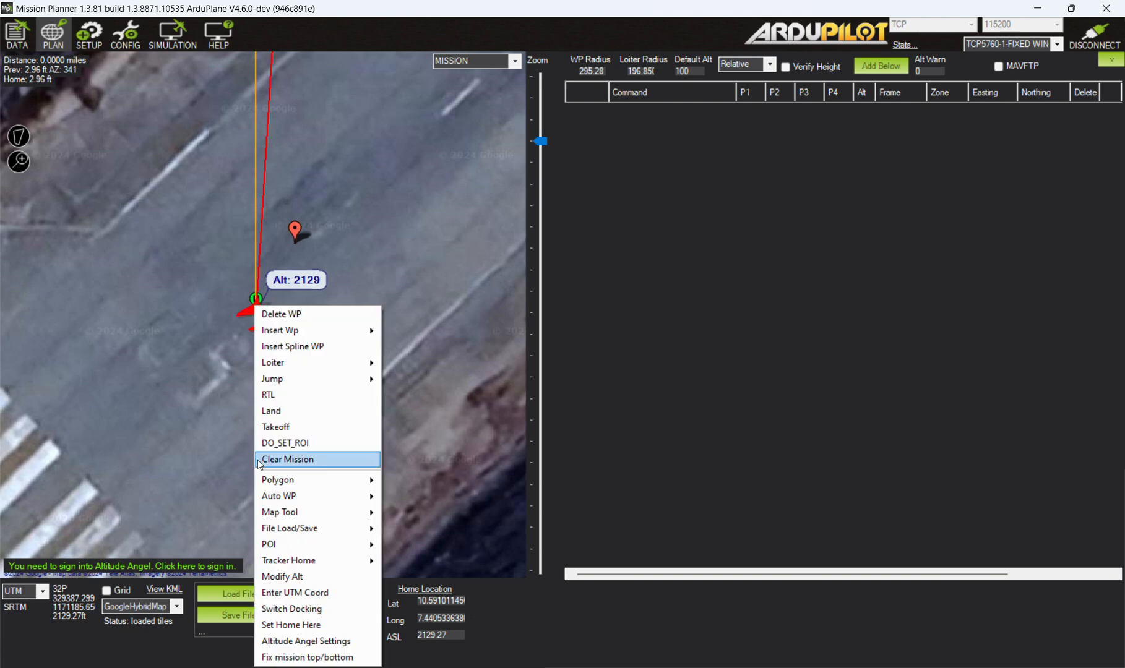
pyautogui.click(275, 427)
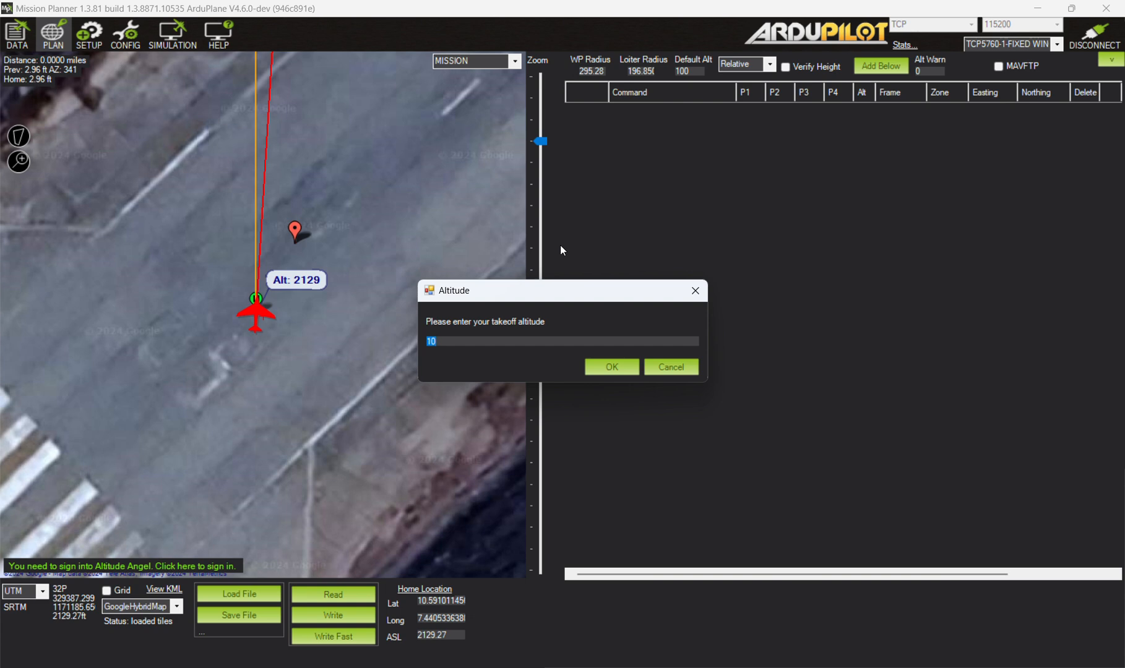
pyautogui.write('40')
pyautogui.click(611, 367)
pyautogui.write('0')
pyautogui.click(634, 364)
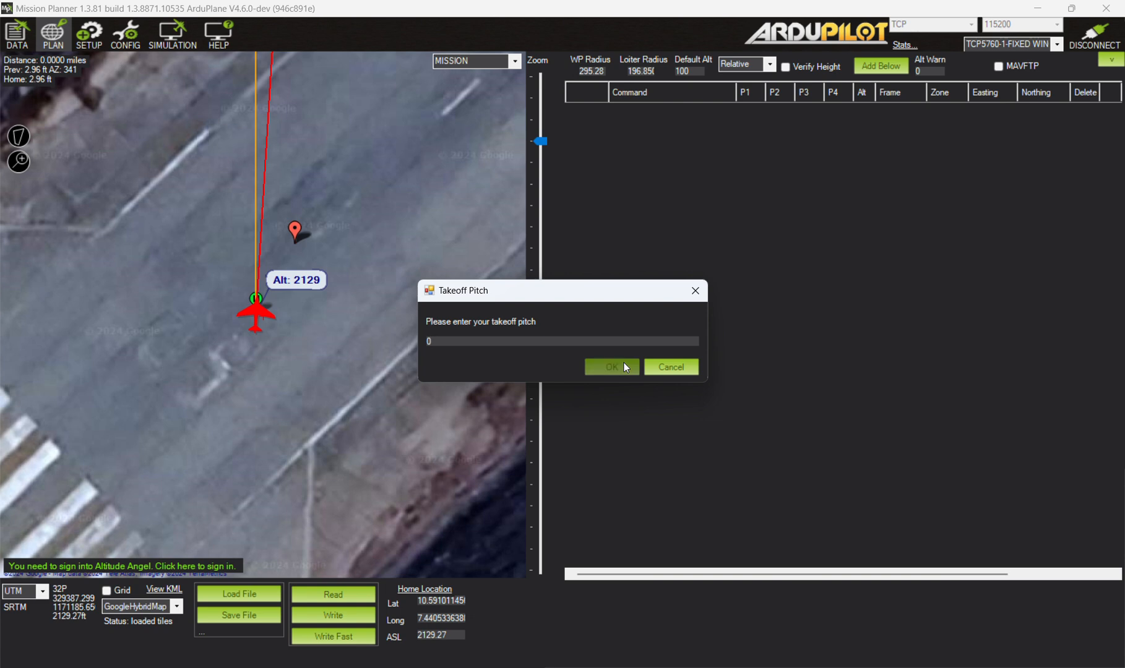
pyautogui.click(624, 363)
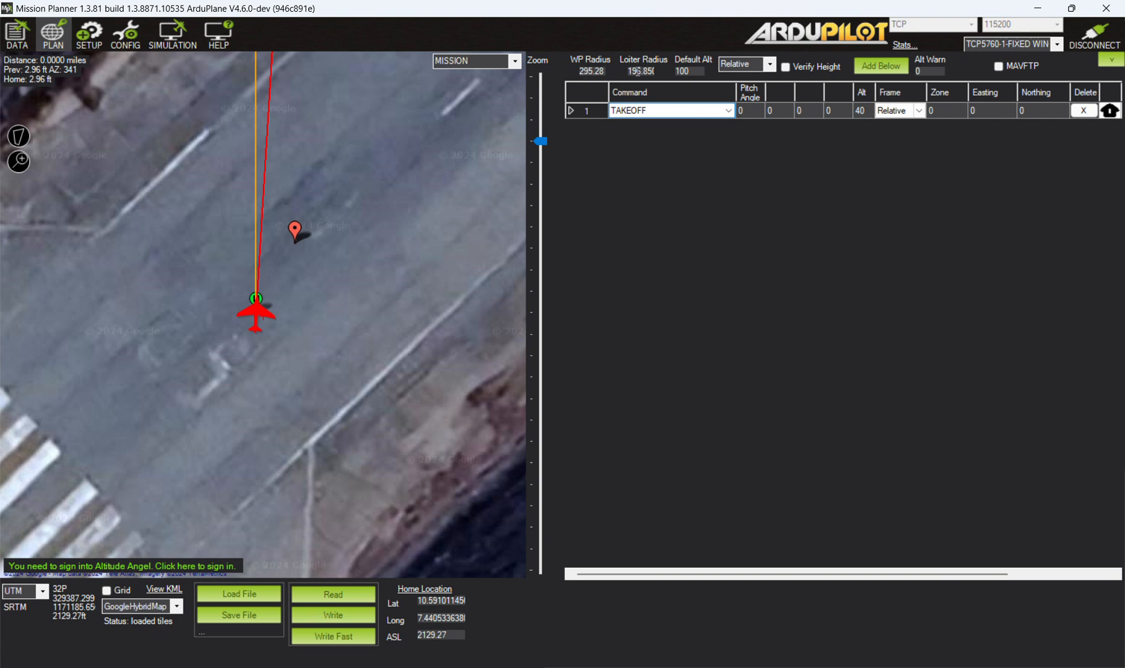
# Try the other default altitude reference options and set it back to Relative.
pyautogui.click(771, 64)
pyautogui.click(744, 88)
pyautogui.click(770, 64)
pyautogui.click(734, 97)
pyautogui.click(769, 64)
pyautogui.click(735, 77)
# Change the first mission command from TAKEOFF to VTOL_TAKEOFF.
pyautogui.scroll(-5, 364, 272)
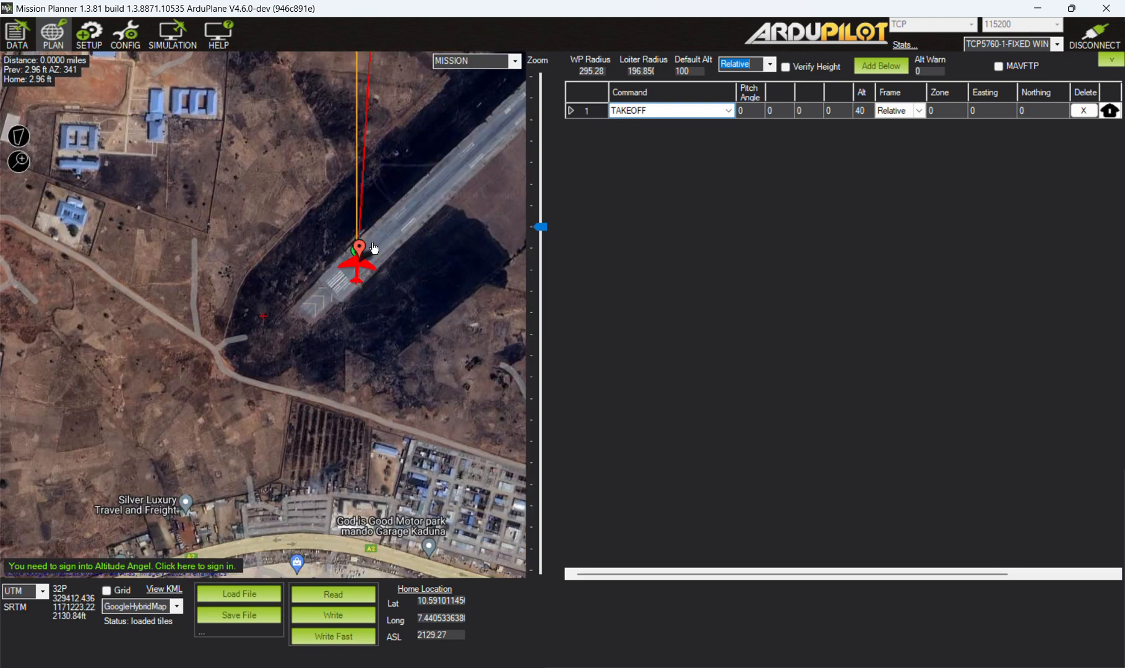
pyautogui.moveTo(433, 130); pyautogui.dragTo(414, 243)
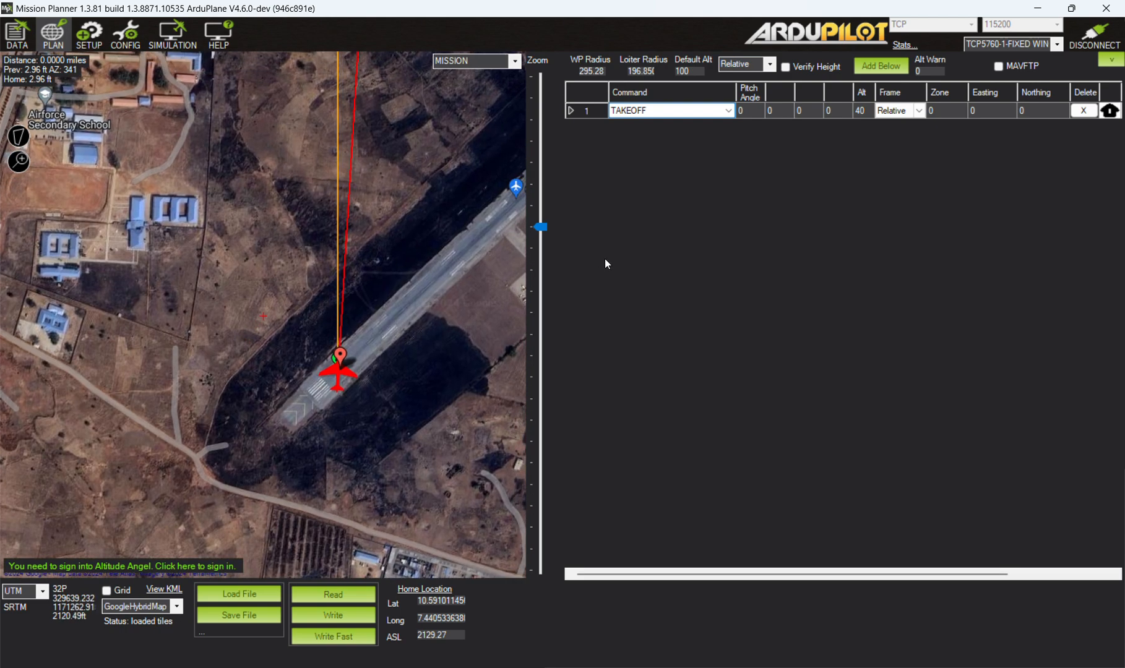
pyautogui.click(729, 111)
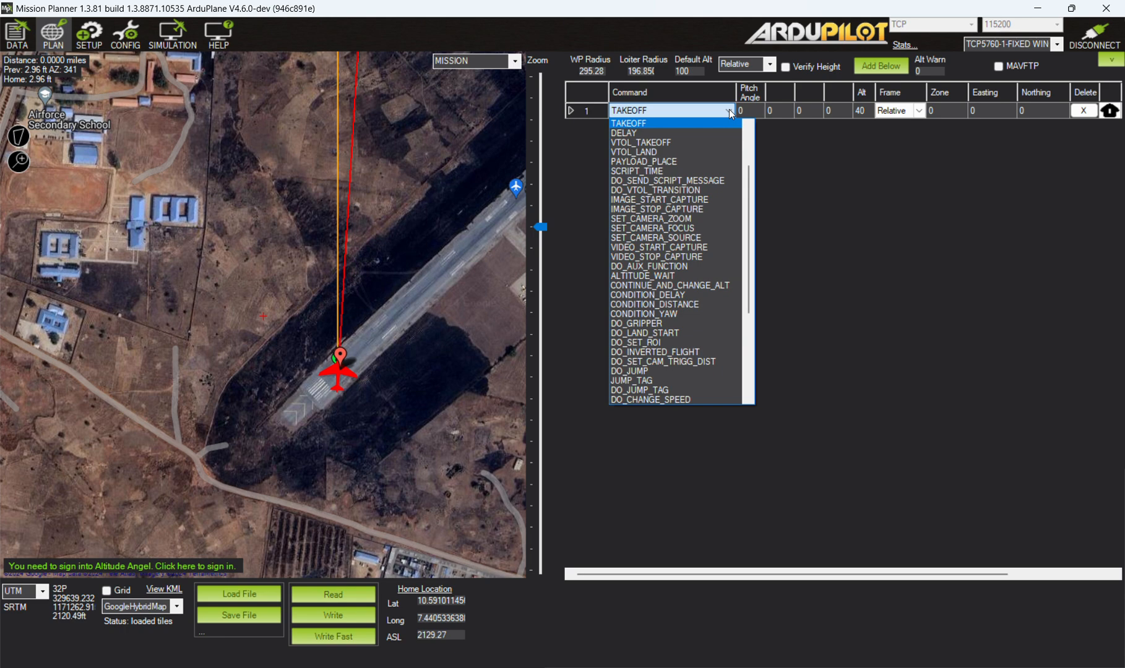
pyautogui.click(690, 144)
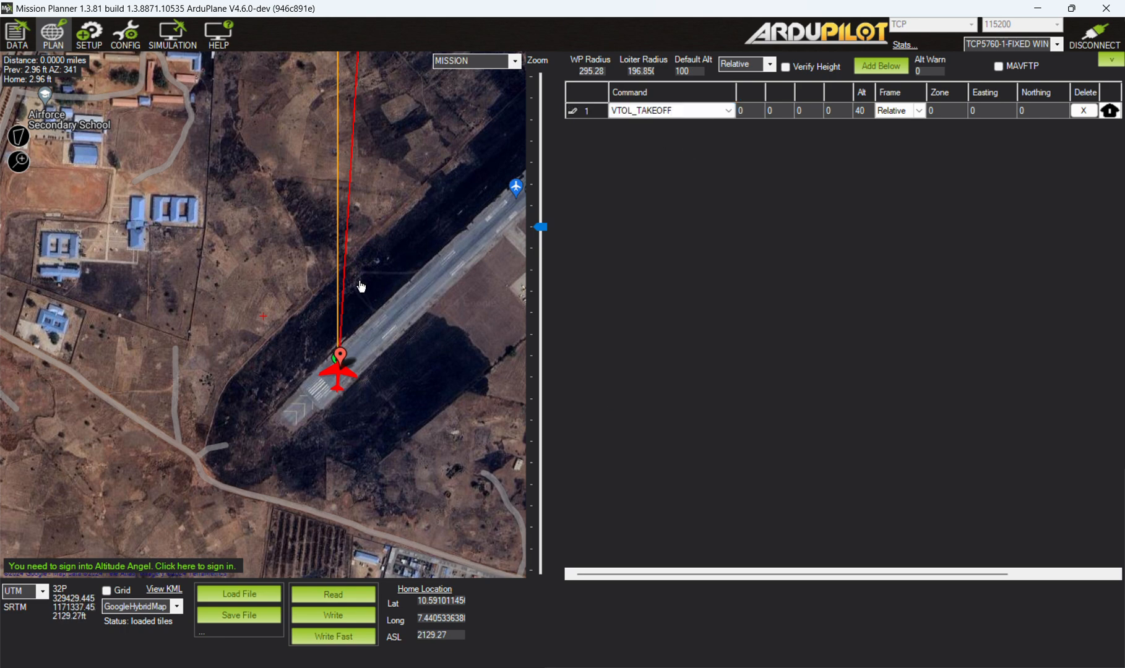
pyautogui.scroll(-2, 394, 266)
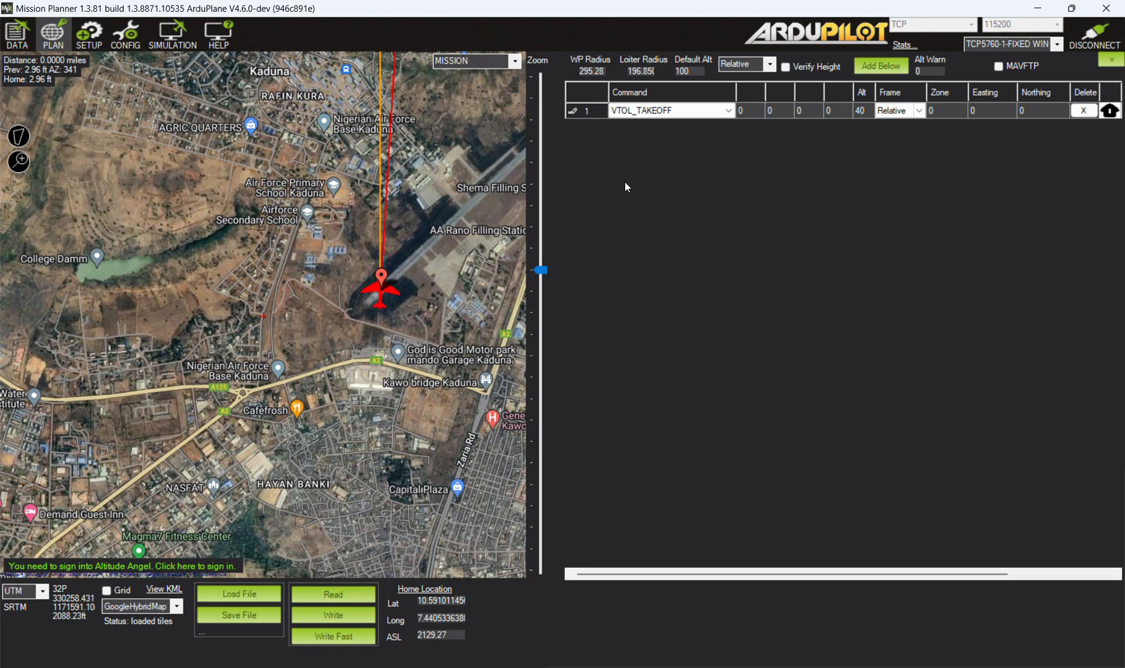
pyautogui.scroll(2, 431, 253)
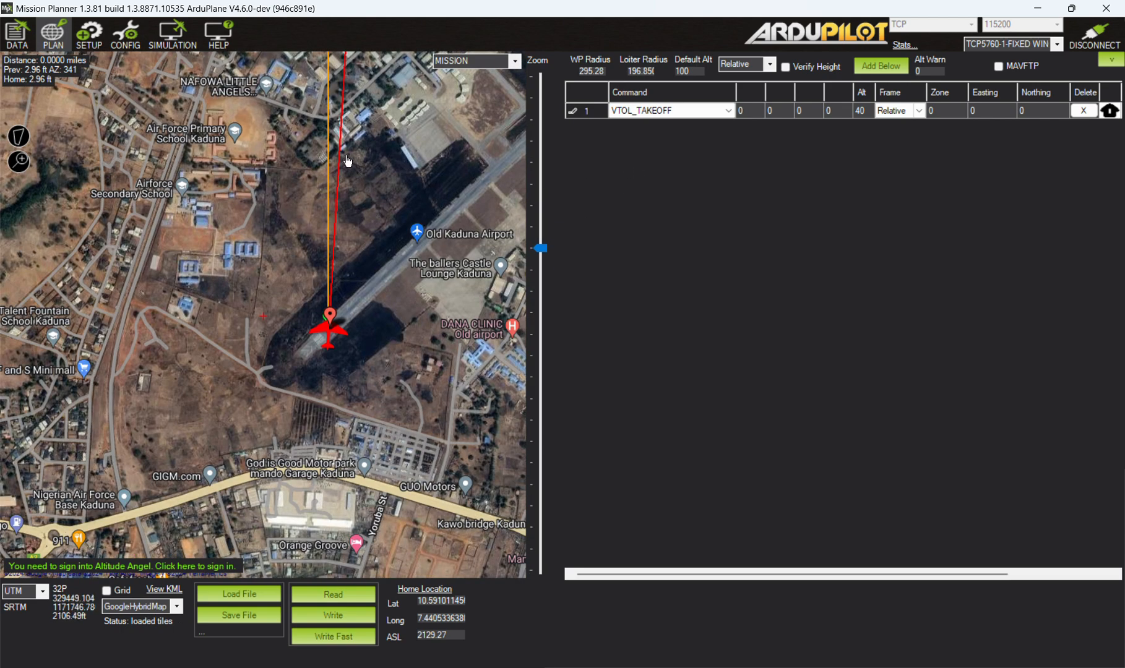
# Add a waypoint at altitude 100 almost directly north of the aircraft, northeast of the Ironcladstructures label on the map.
pyautogui.moveTo(363, 105); pyautogui.dragTo(385, 204)
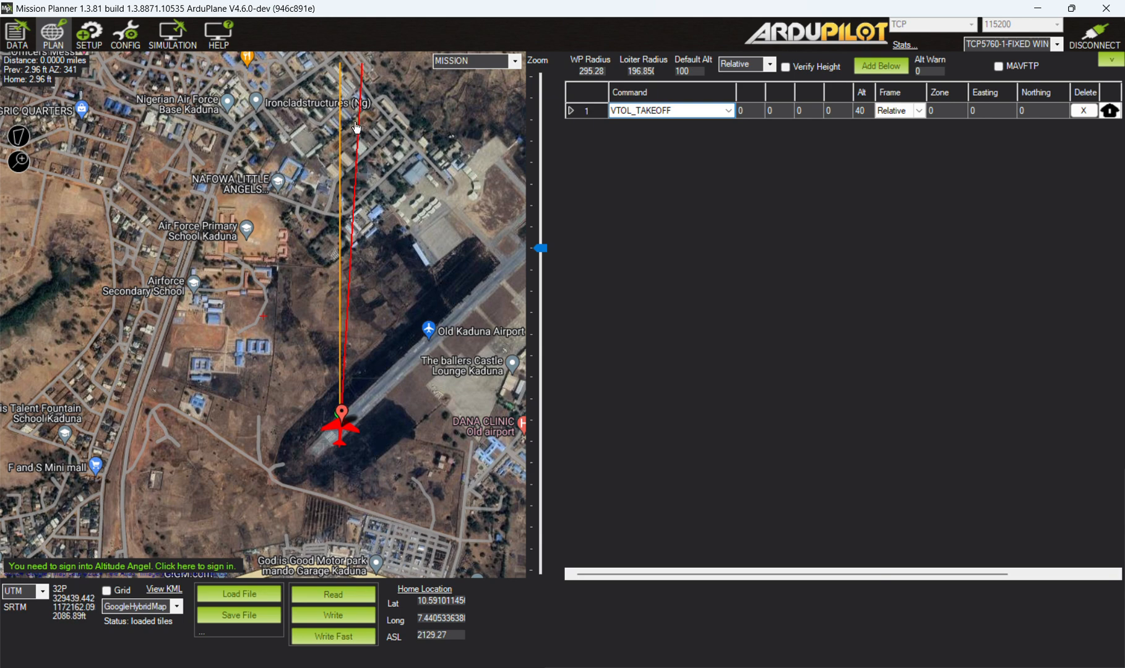
pyautogui.moveTo(390, 115); pyautogui.dragTo(366, 187)
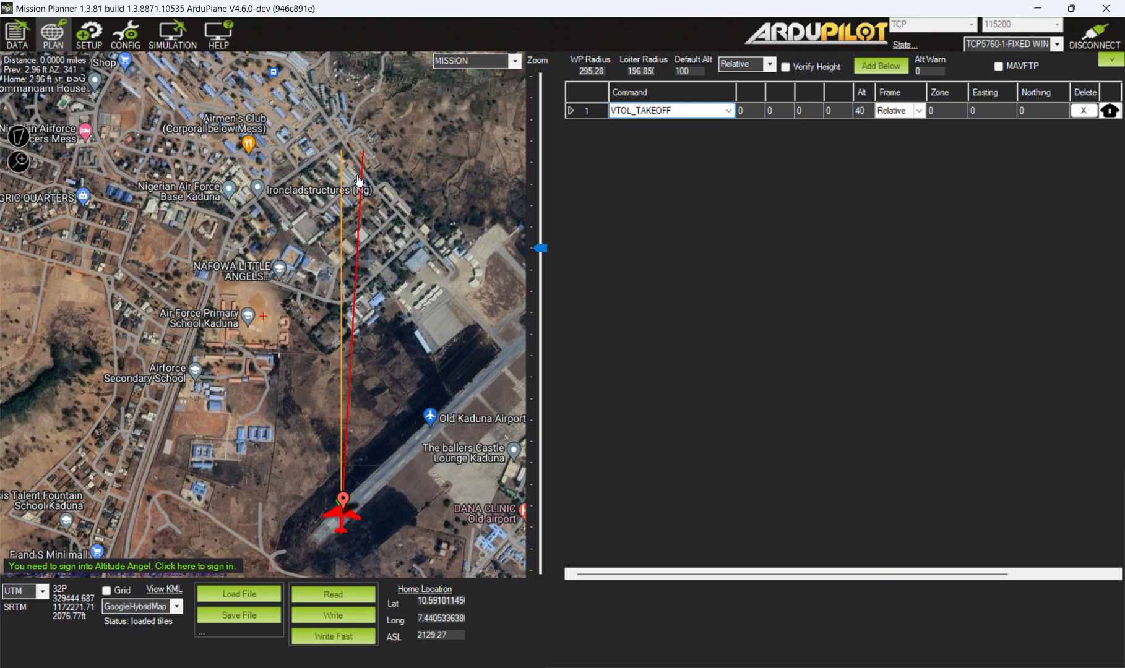
pyautogui.click(363, 152)
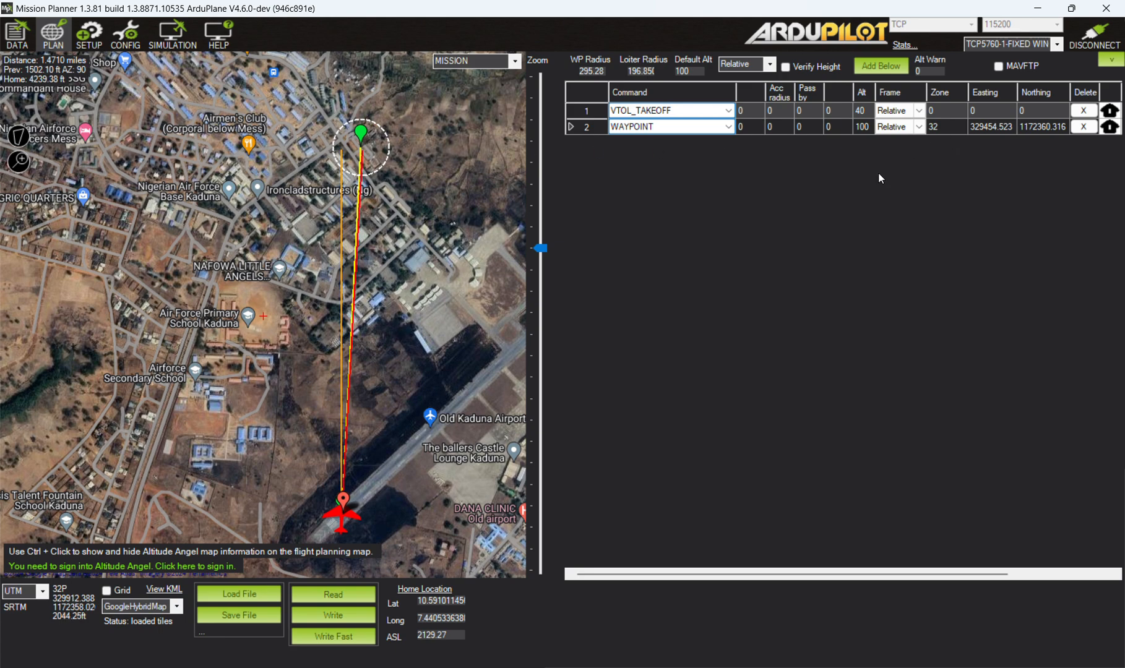
pyautogui.moveTo(341, 519)
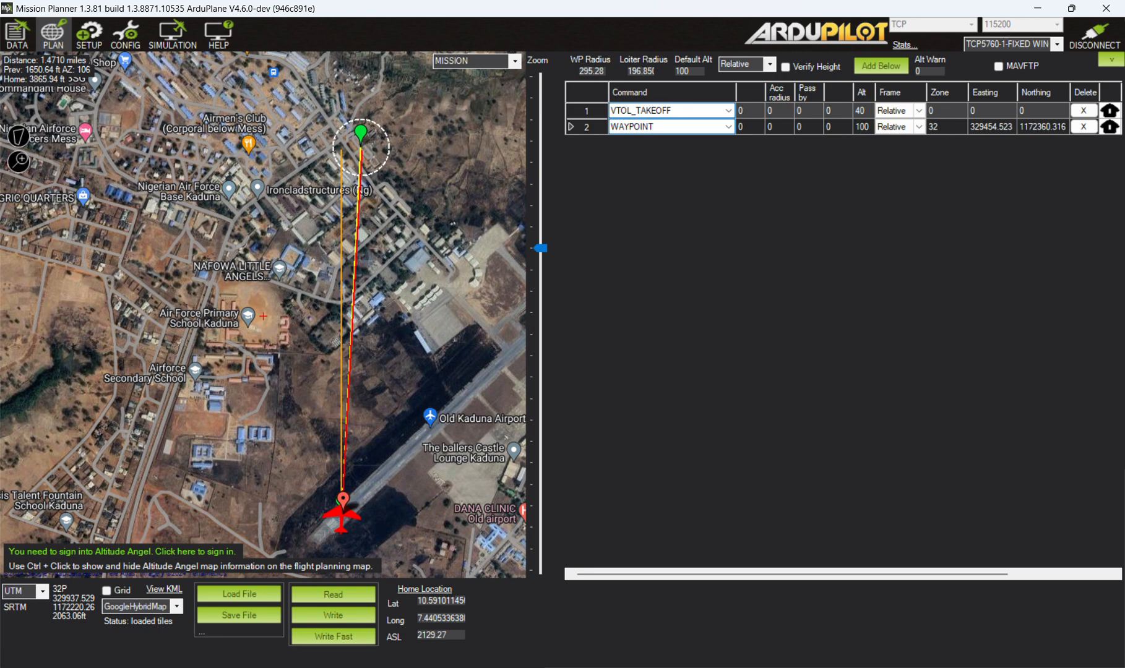
# Set the planner's distance and altitude units to Meters and its speed units to meters_per_second.
pyautogui.moveTo(835, 574); pyautogui.dragTo(953, 569)
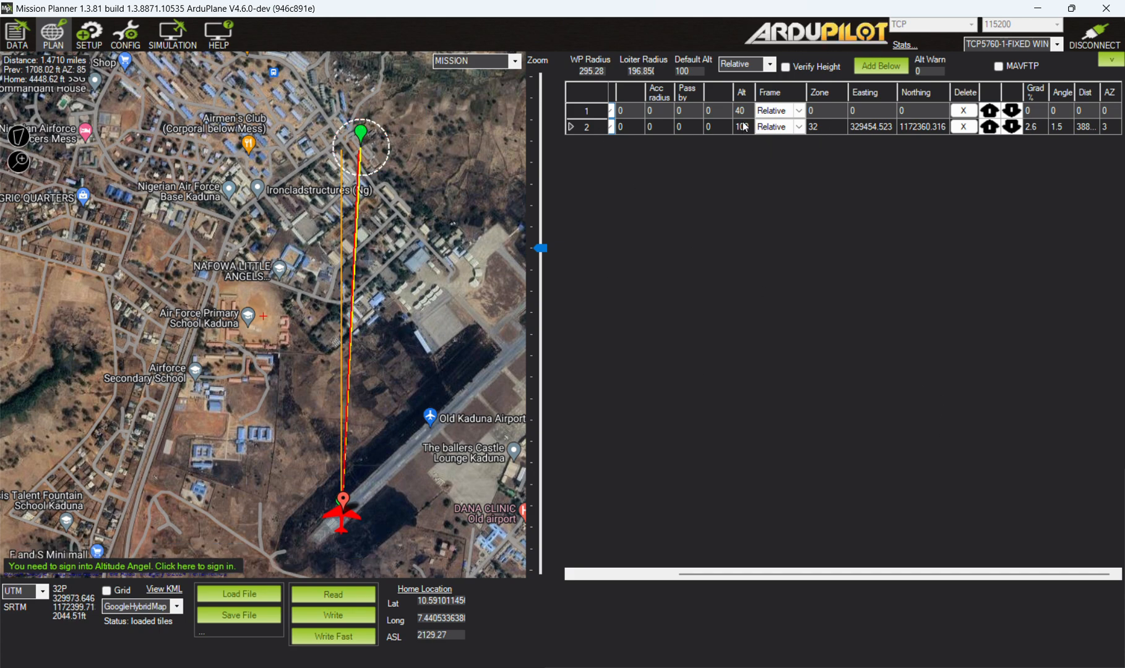
pyautogui.click(96, 43)
pyautogui.click(134, 33)
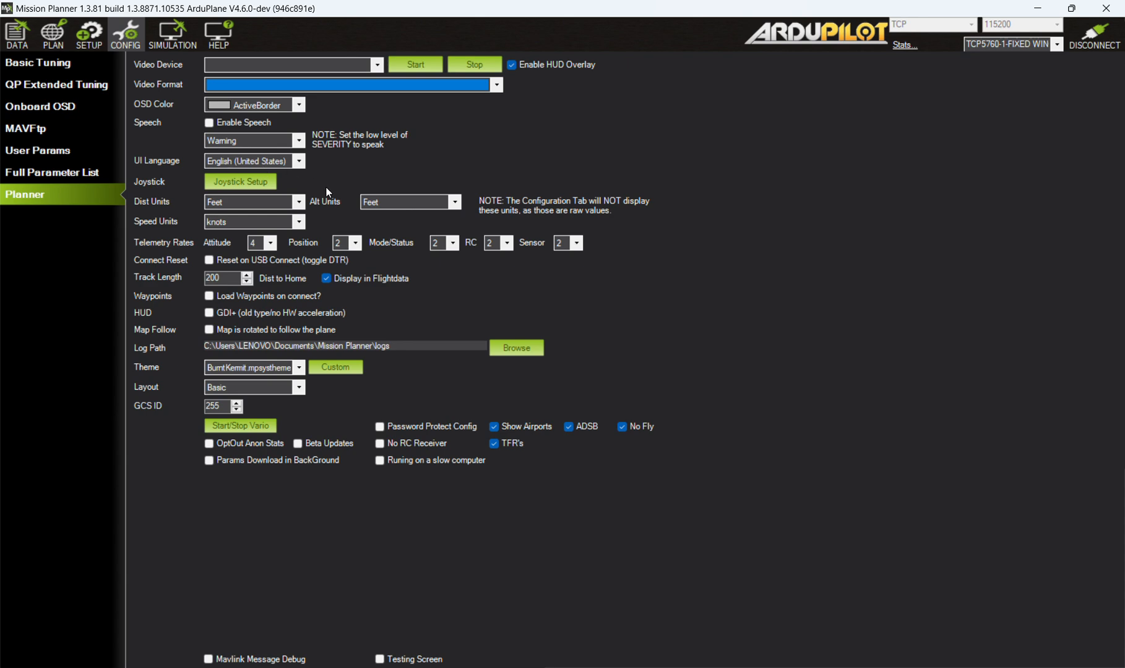
pyautogui.click(299, 208)
pyautogui.click(291, 214)
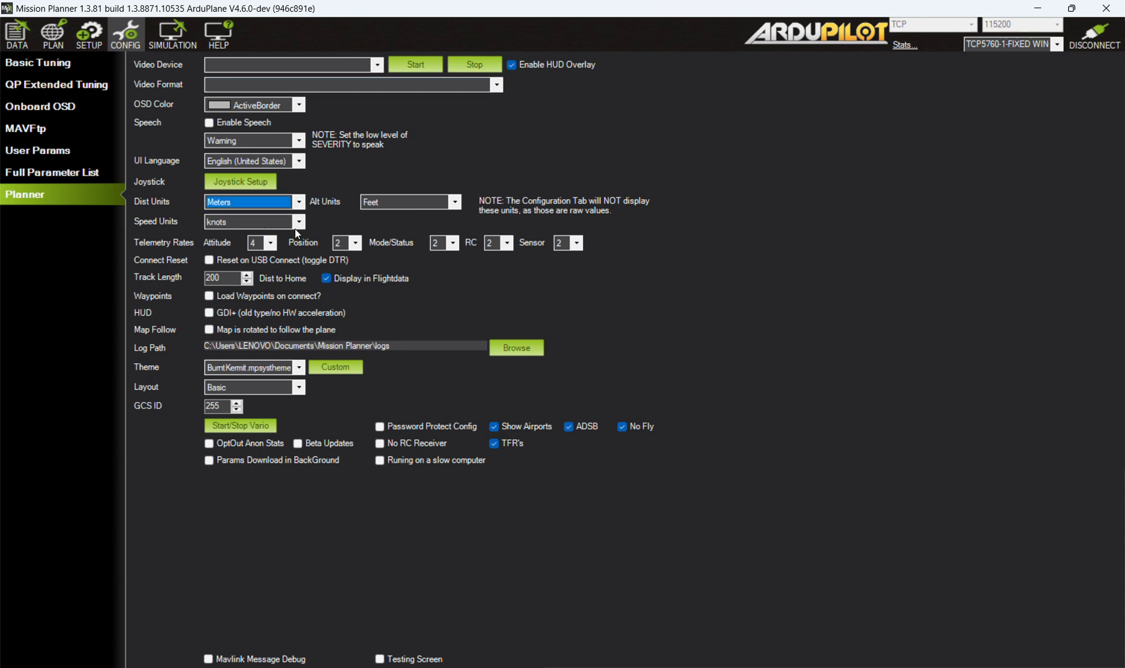
pyautogui.click(299, 221)
pyautogui.click(248, 232)
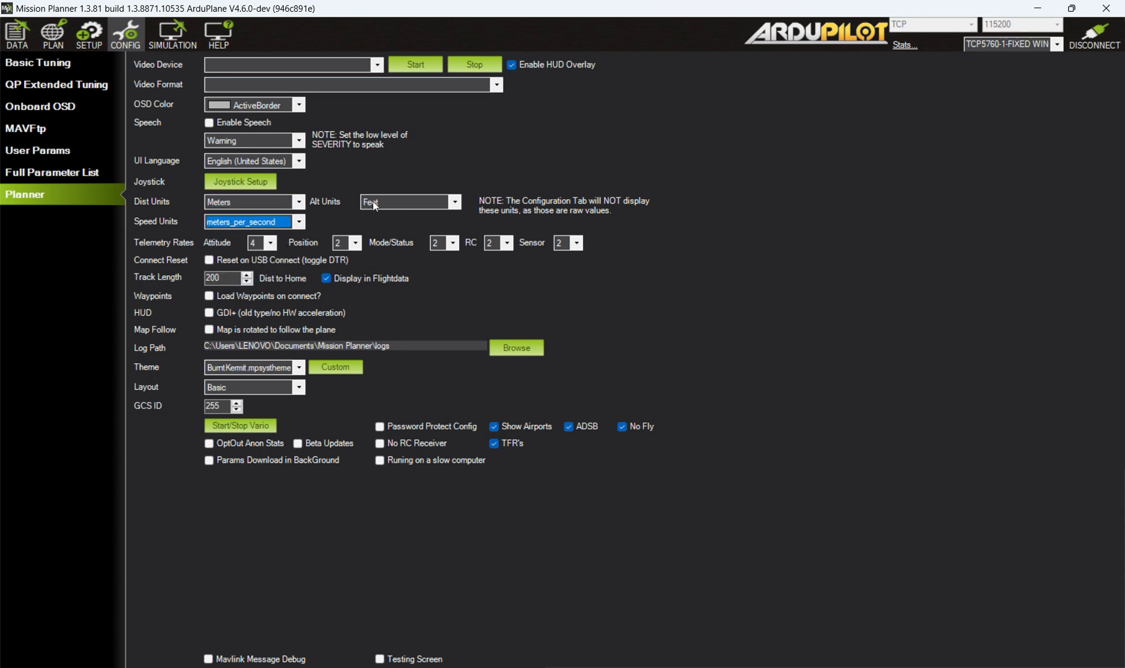
pyautogui.click(455, 202)
pyautogui.click(428, 215)
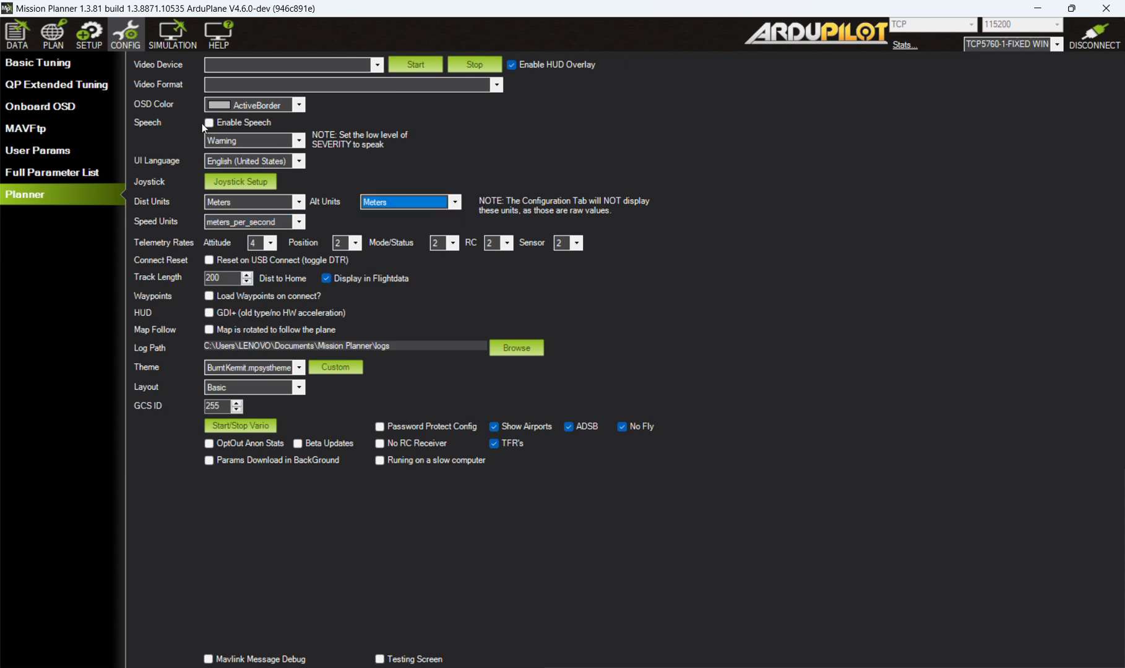
# Return to the mission plan and examine the distance values for the takeoff command and the first waypoint.
pyautogui.click(53, 34)
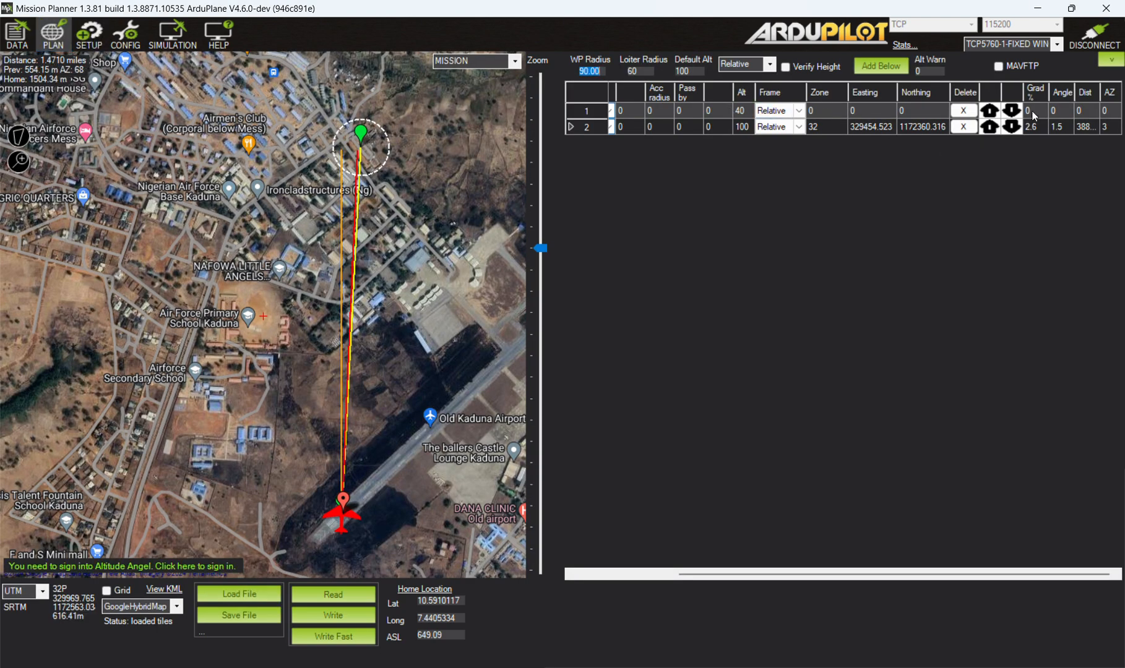
pyautogui.click(1087, 125)
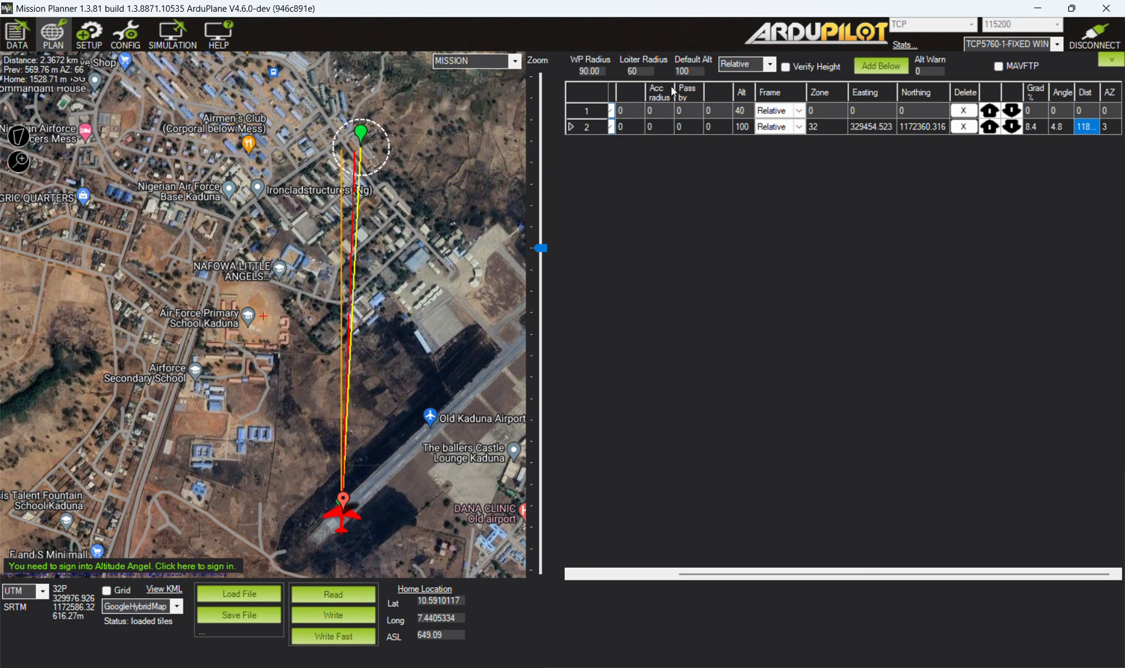
pyautogui.moveTo(477, 153); pyautogui.dragTo(379, 238)
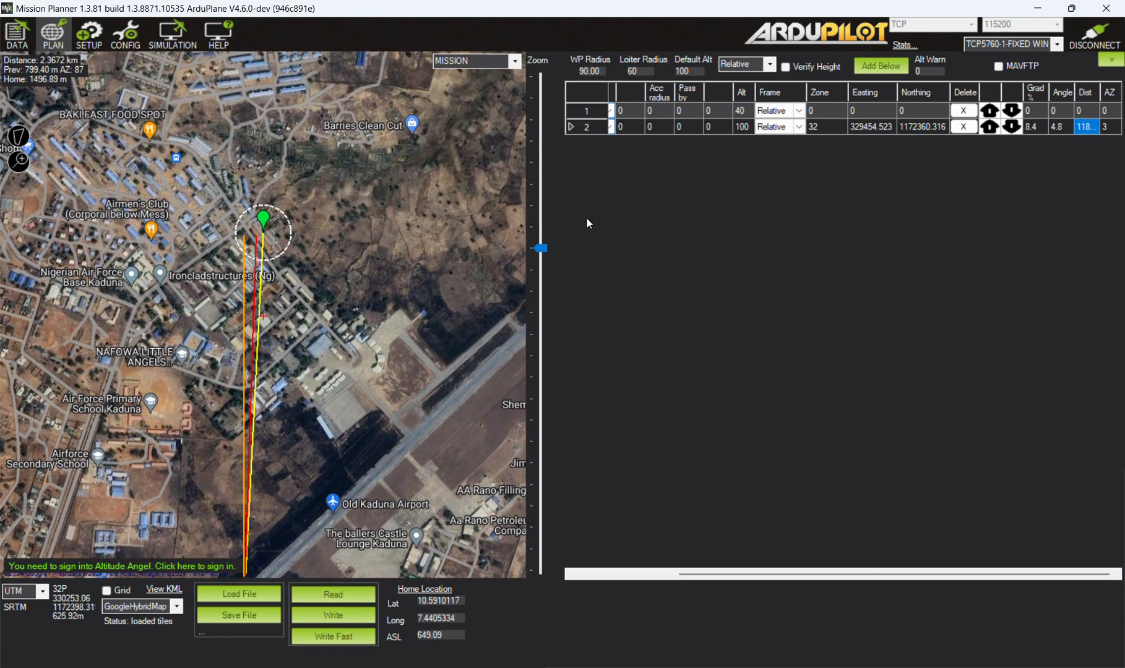
pyautogui.moveTo(760, 571); pyautogui.dragTo(628, 598)
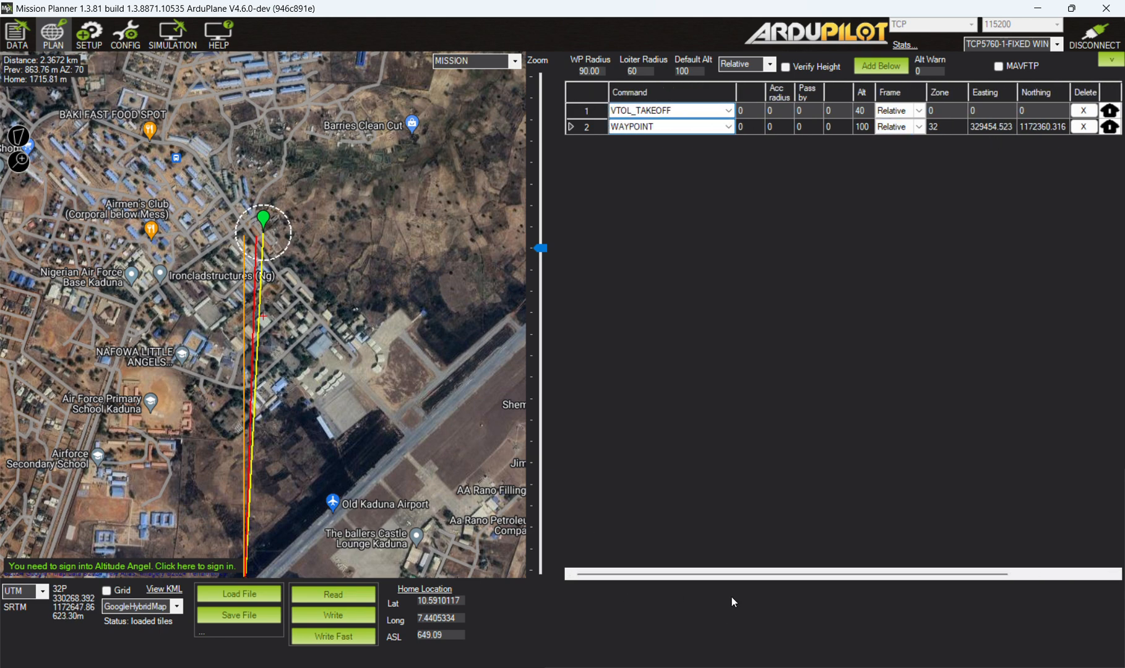
pyautogui.moveTo(744, 573); pyautogui.dragTo(968, 344)
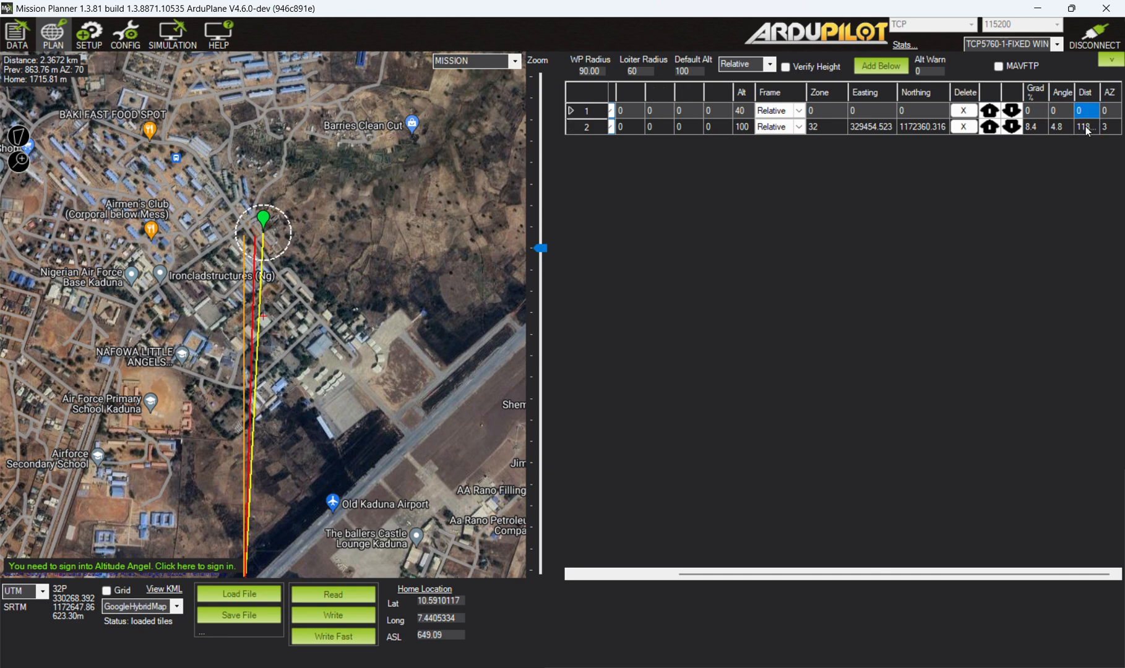
pyautogui.moveTo(929, 572); pyautogui.dragTo(816, 590)
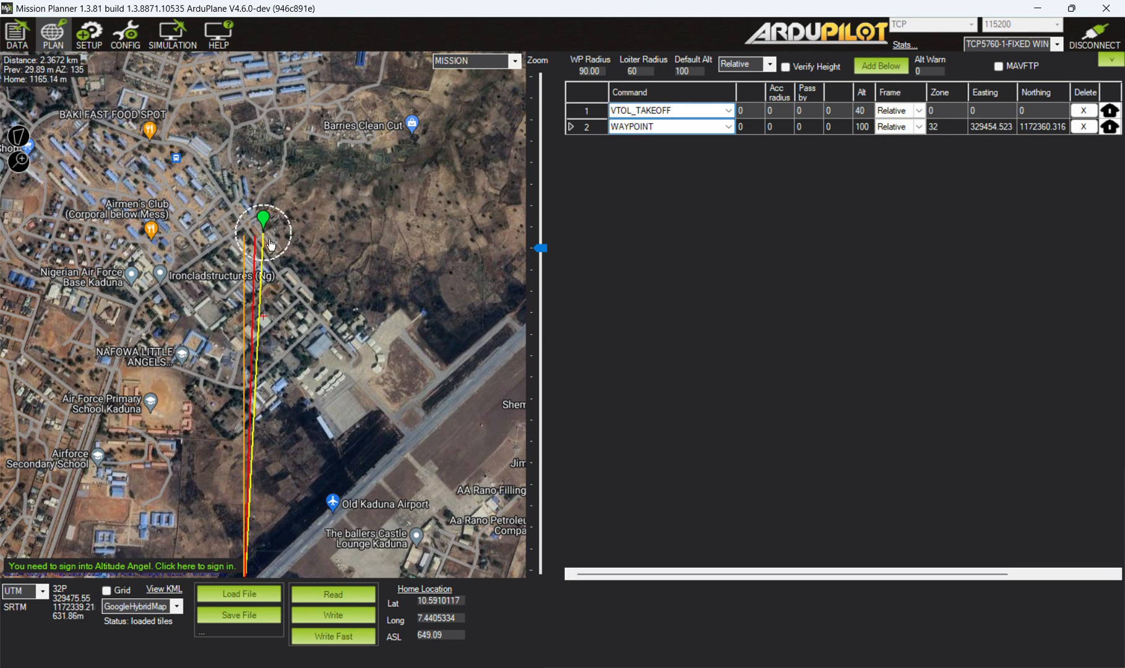
# Add four more waypoints at altitude 100, looping clockwise around the airport from Ibrahim Alfa Auditorium to the area east of Famous Guest Inn.
pyautogui.moveTo(409, 192)
pyautogui.mouseDown()
pyautogui.moveTo(401, 234)
pyautogui.moveTo(327, 266)
pyautogui.moveTo(307, 350)
pyautogui.mouseUp()
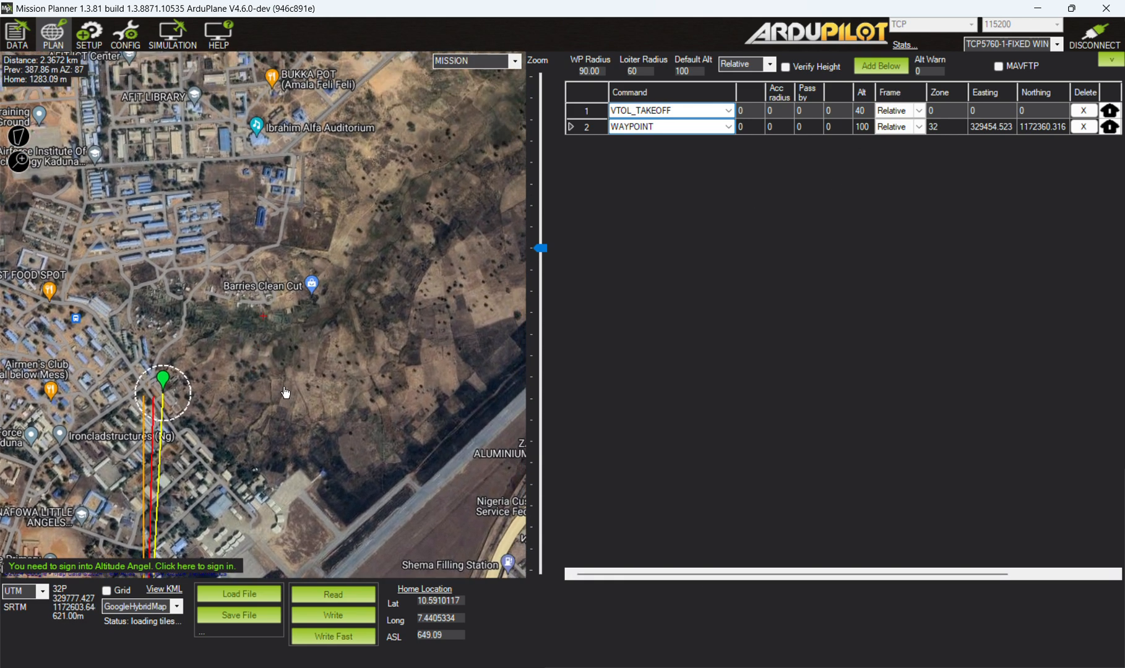
pyautogui.click(366, 116)
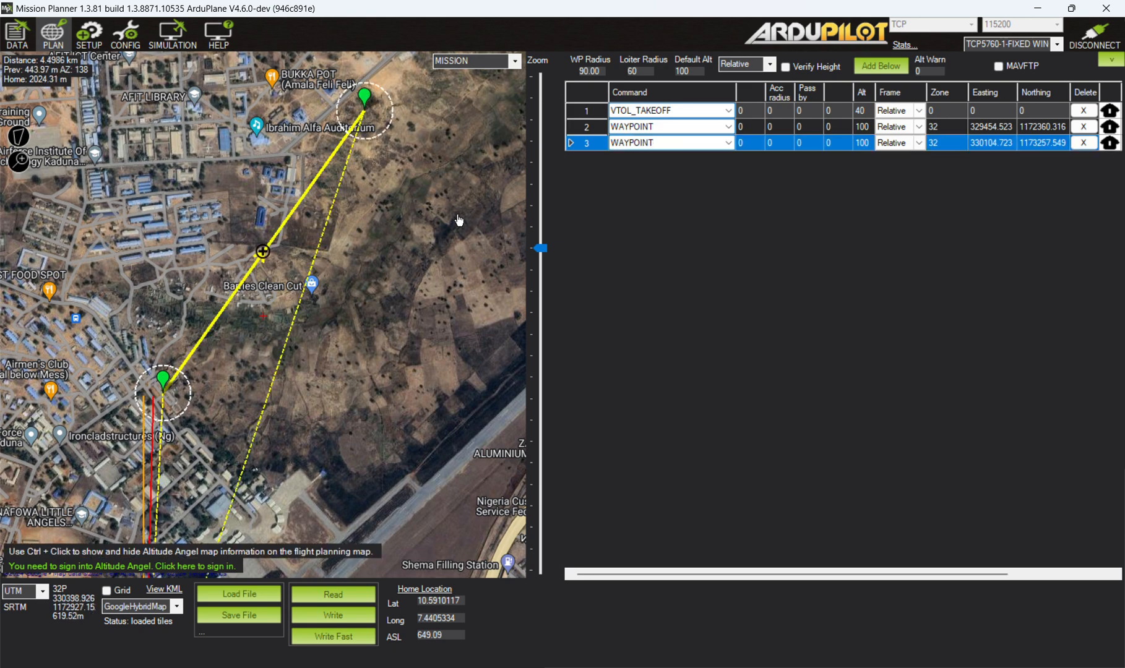
pyautogui.moveTo(479, 218); pyautogui.dragTo(257, 263)
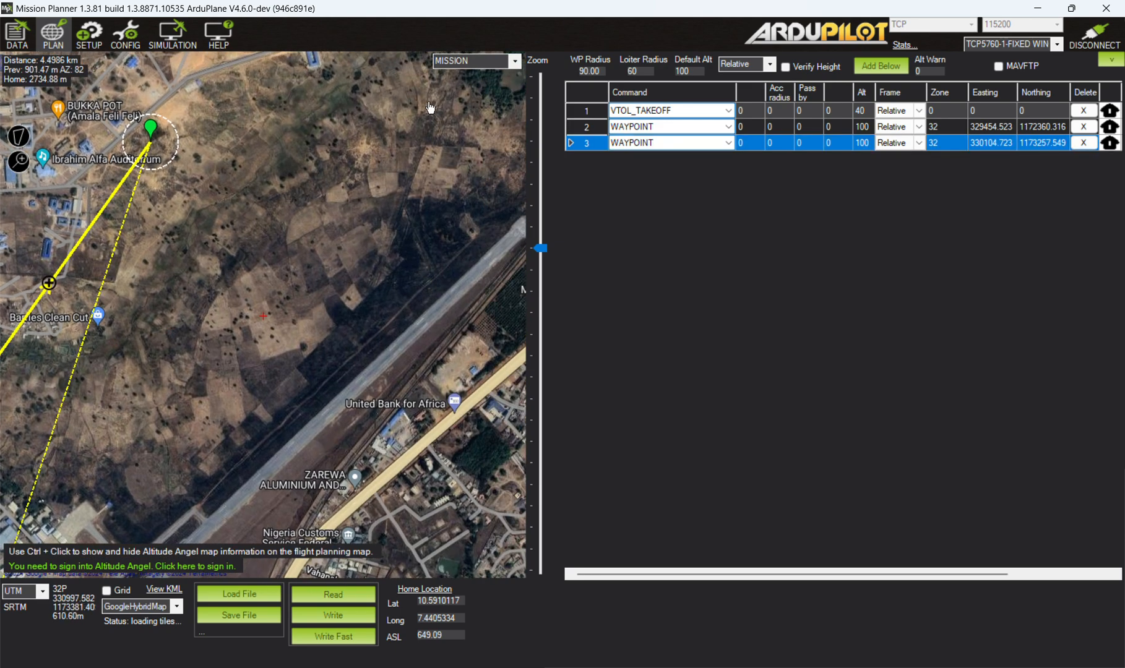
pyautogui.click(470, 104)
pyautogui.moveTo(470, 330); pyautogui.dragTo(304, 209)
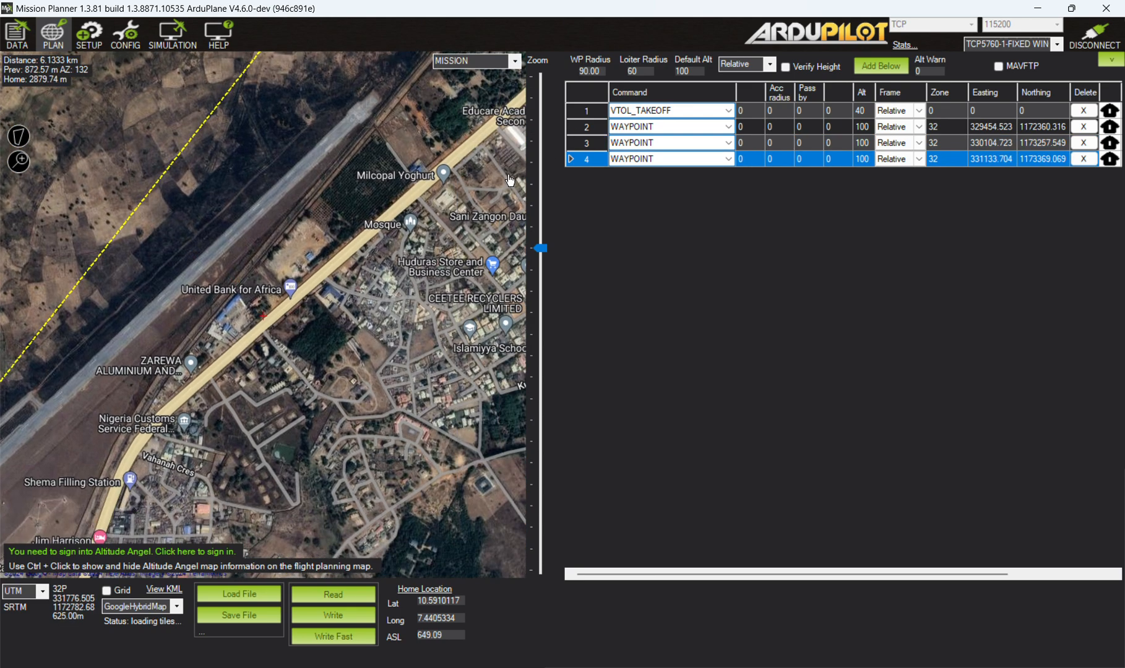
pyautogui.click(490, 182)
pyautogui.moveTo(401, 400)
pyautogui.mouseDown()
pyautogui.moveTo(413, 319)
pyautogui.moveTo(527, 165)
pyautogui.mouseUp()
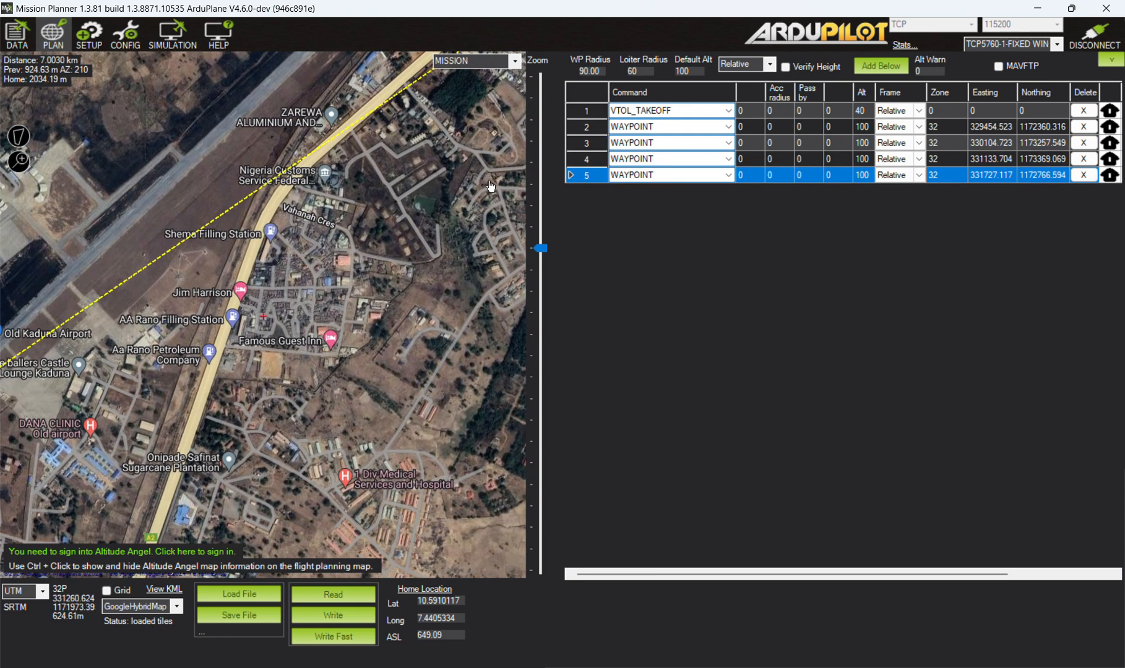
pyautogui.click(445, 378)
# Add a waypoint over the main road east of the aircraft, on the return line to home, and set its altitude to 40.
pyautogui.moveTo(266, 519); pyautogui.dragTo(319, 421)
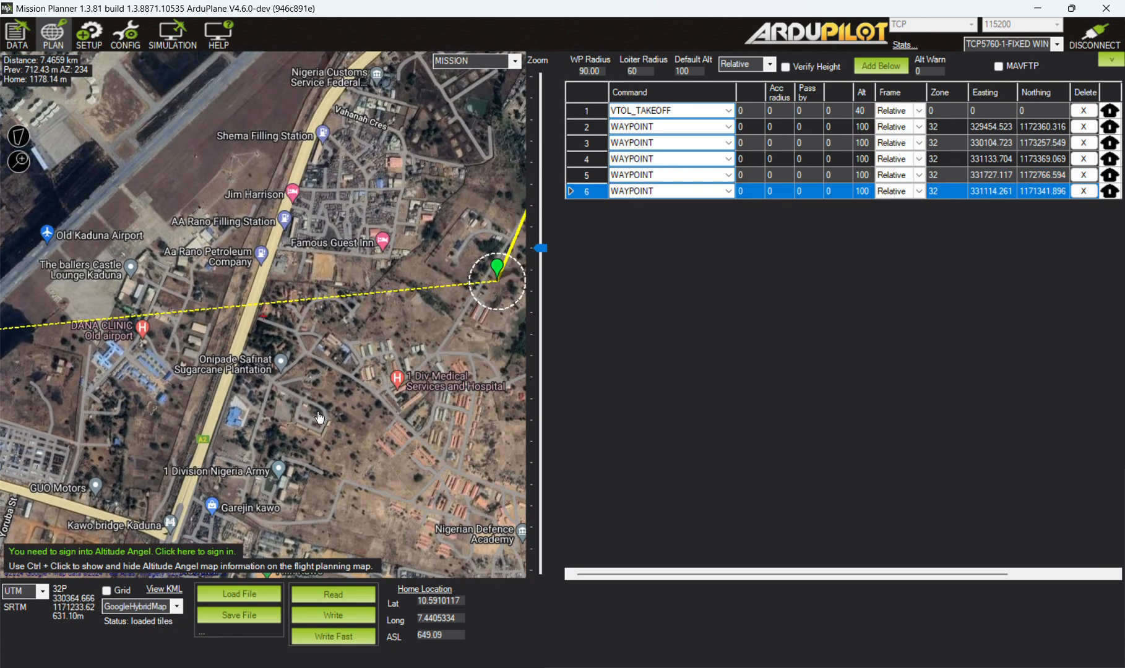
pyautogui.moveTo(163, 418); pyautogui.dragTo(341, 403)
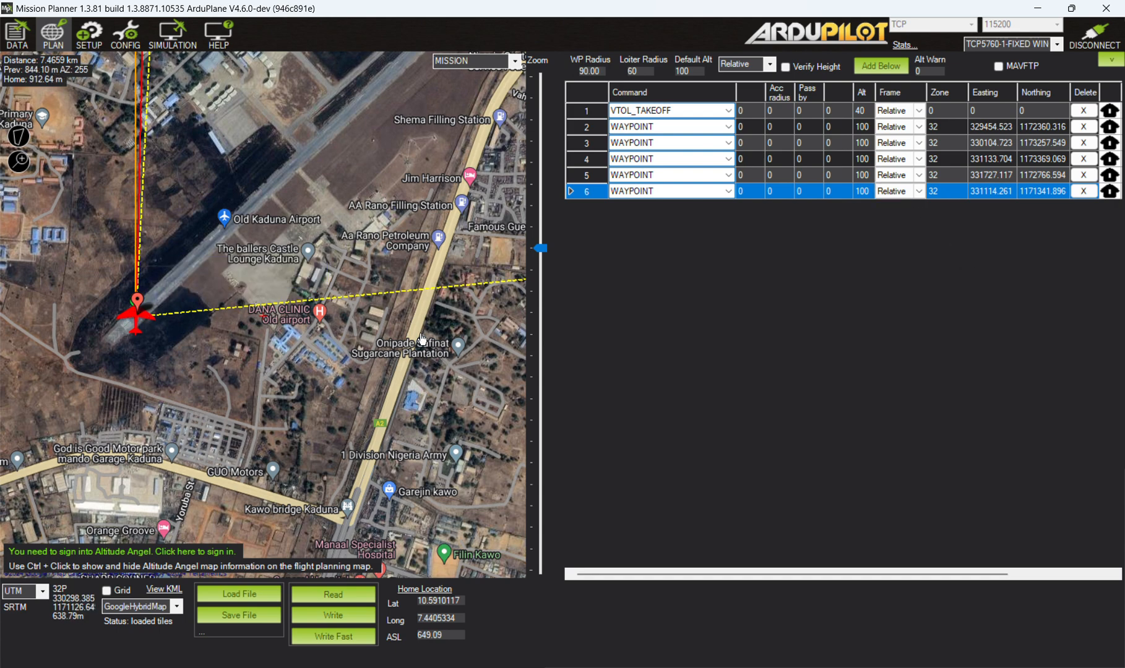
pyautogui.click(421, 291)
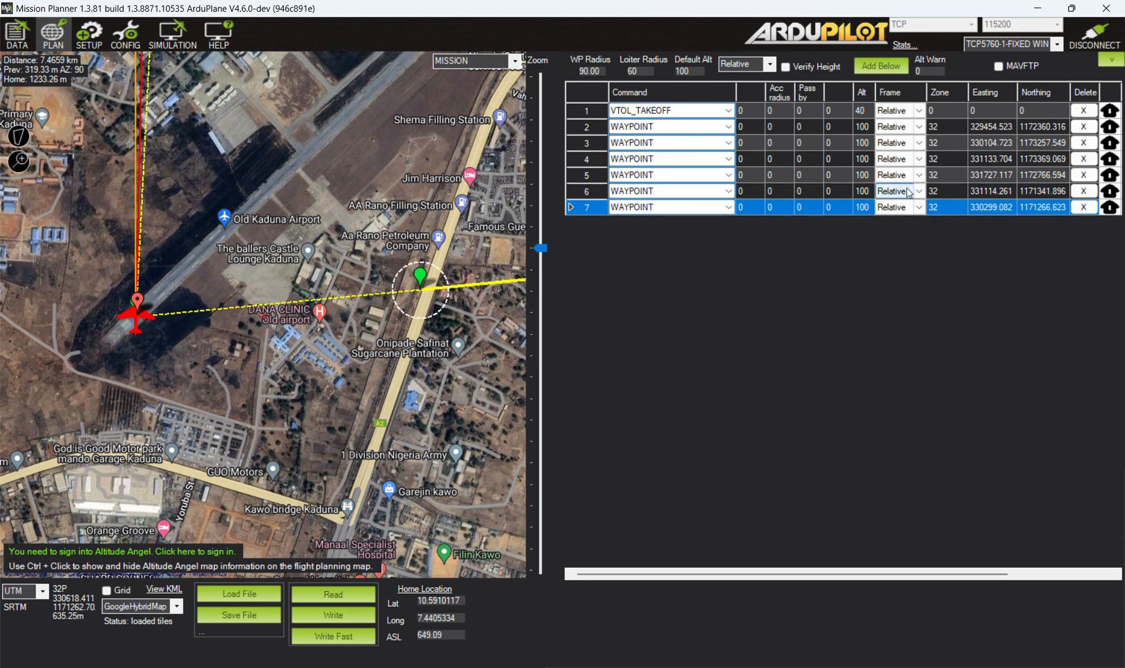
pyautogui.click(865, 209)
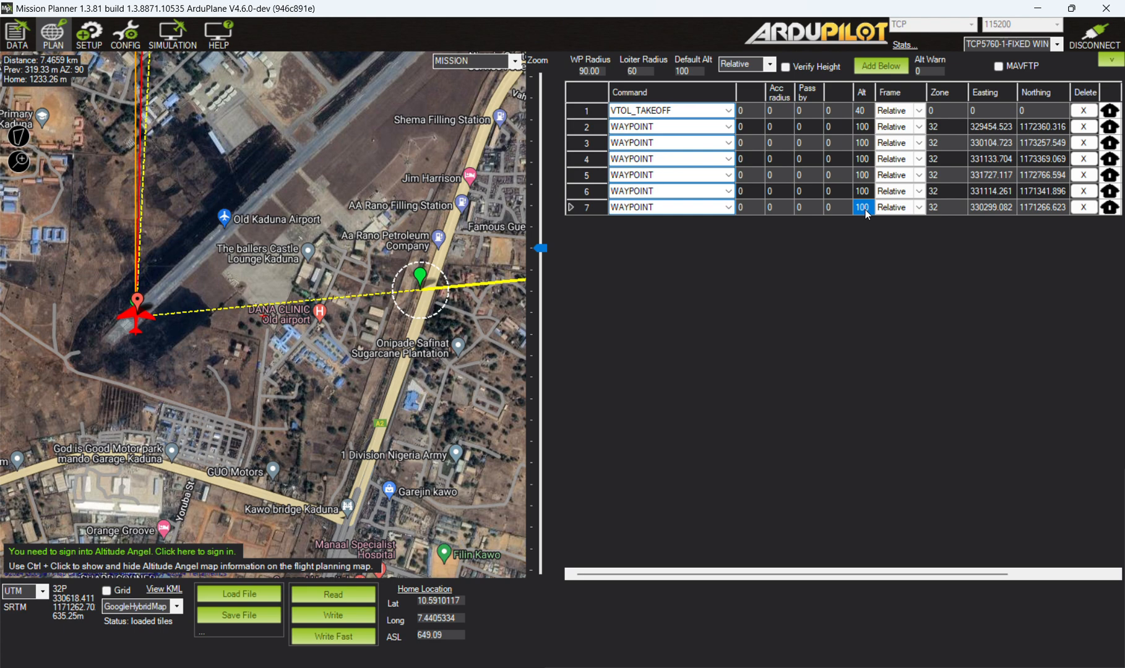
pyautogui.write('40')
pyautogui.press('Return')
# Add a final waypoint, place it on the aircraft's home location on the runway, and set its altitude to 0.
pyautogui.click(151, 357)
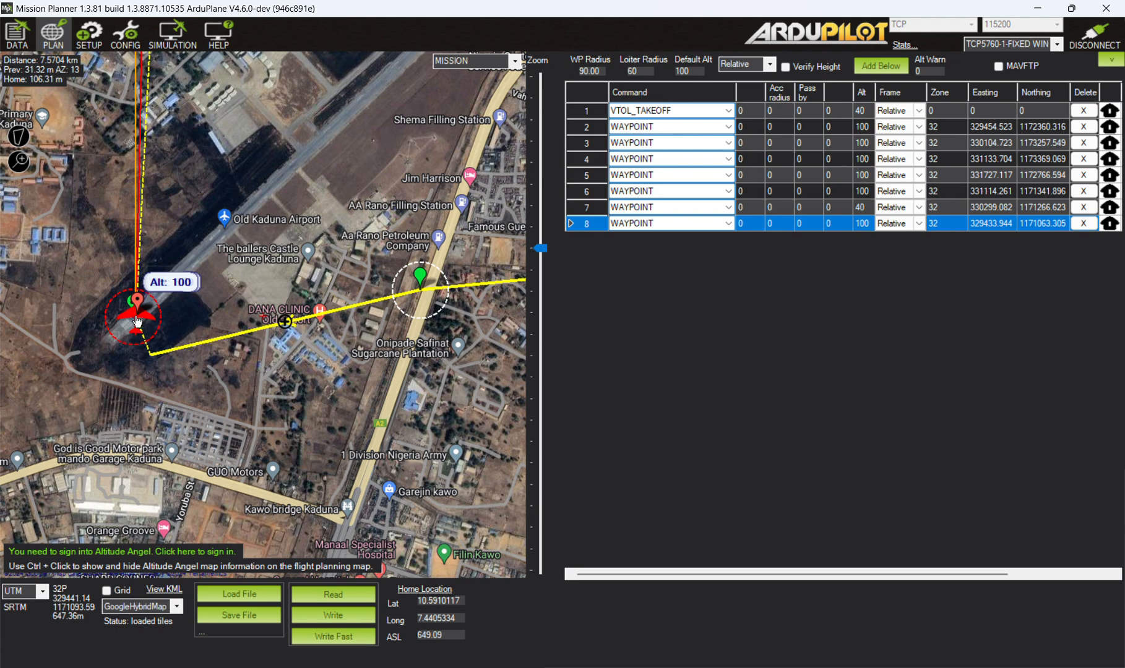
pyautogui.moveTo(151, 355); pyautogui.dragTo(137, 312)
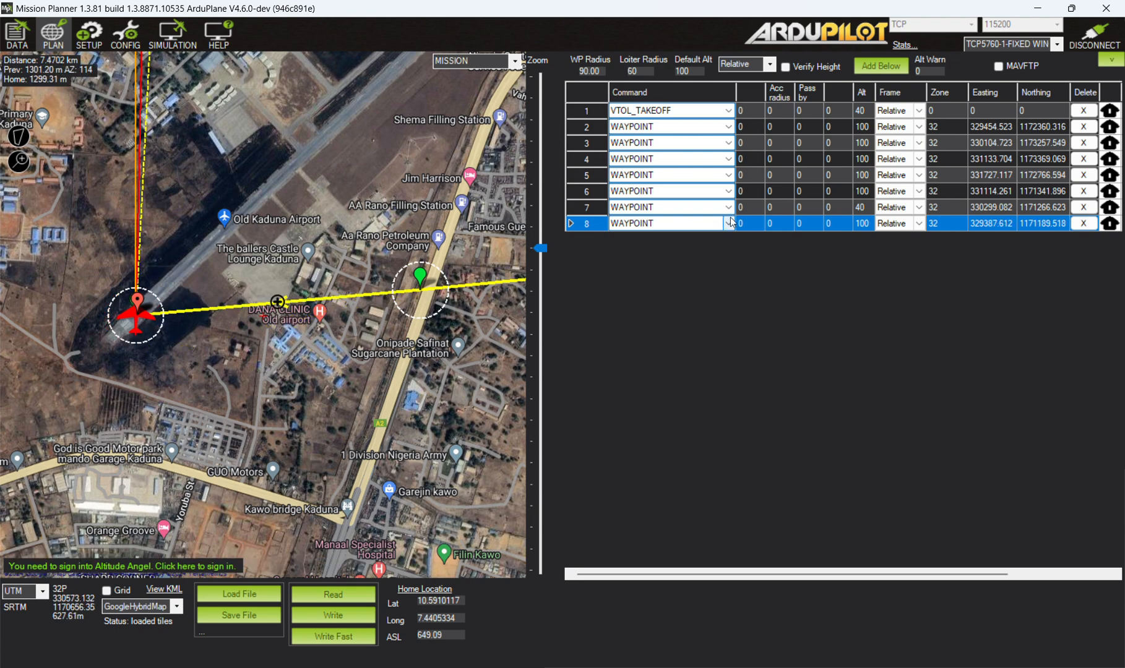
pyautogui.click(864, 227)
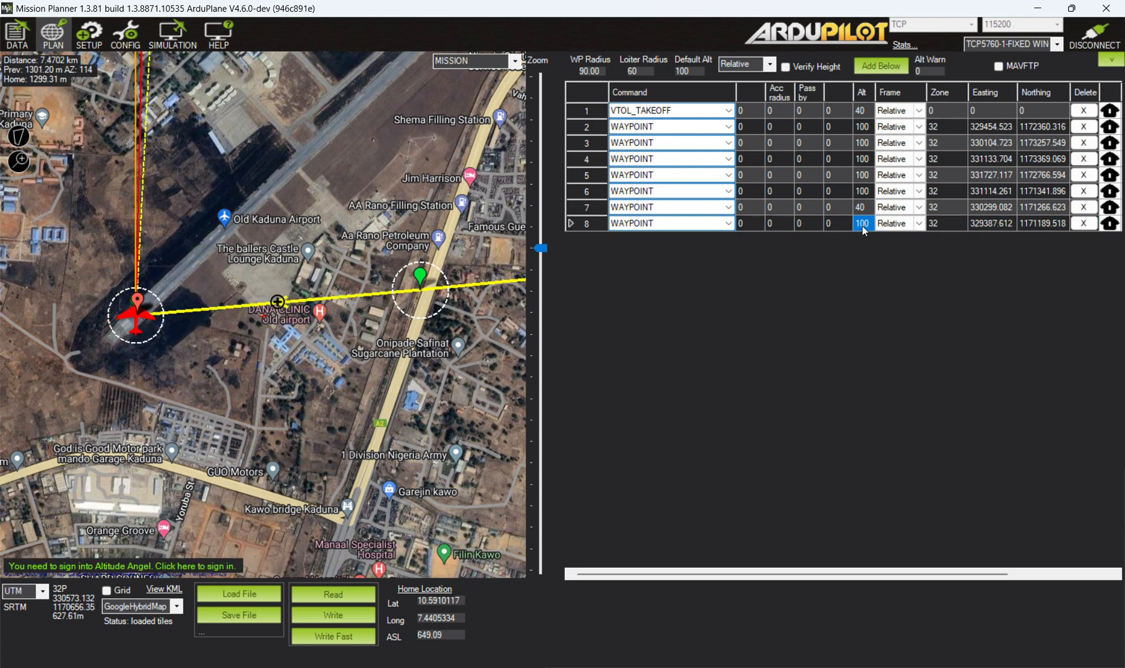
pyautogui.write('0')
pyautogui.click(729, 224)
pyautogui.click(729, 224)
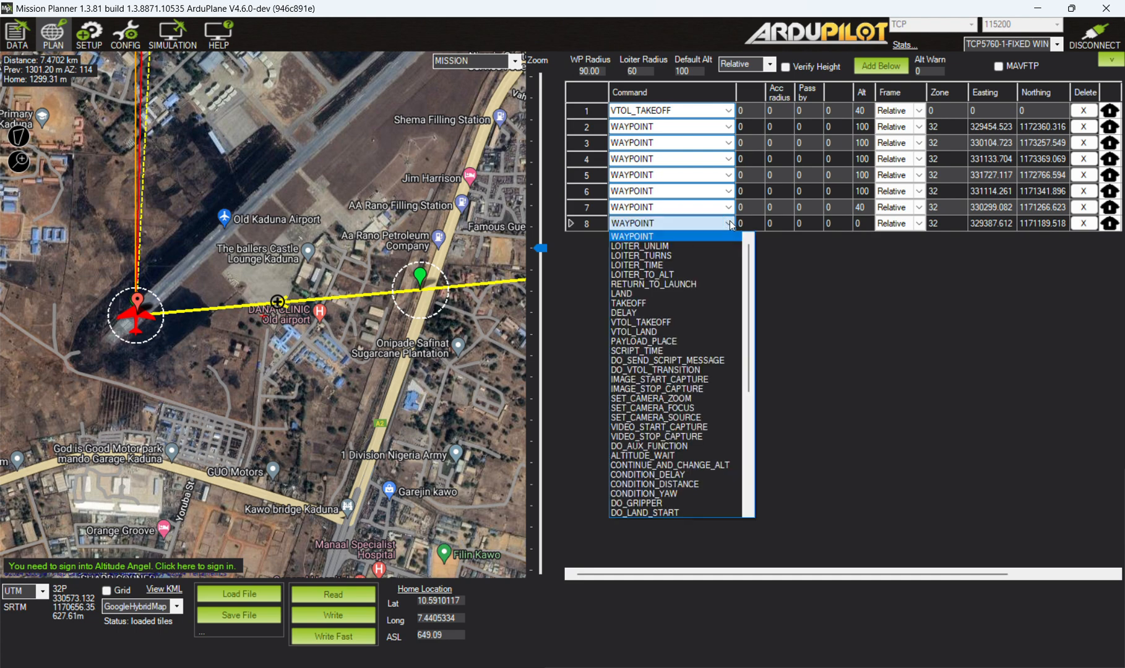
pyautogui.click(694, 283)
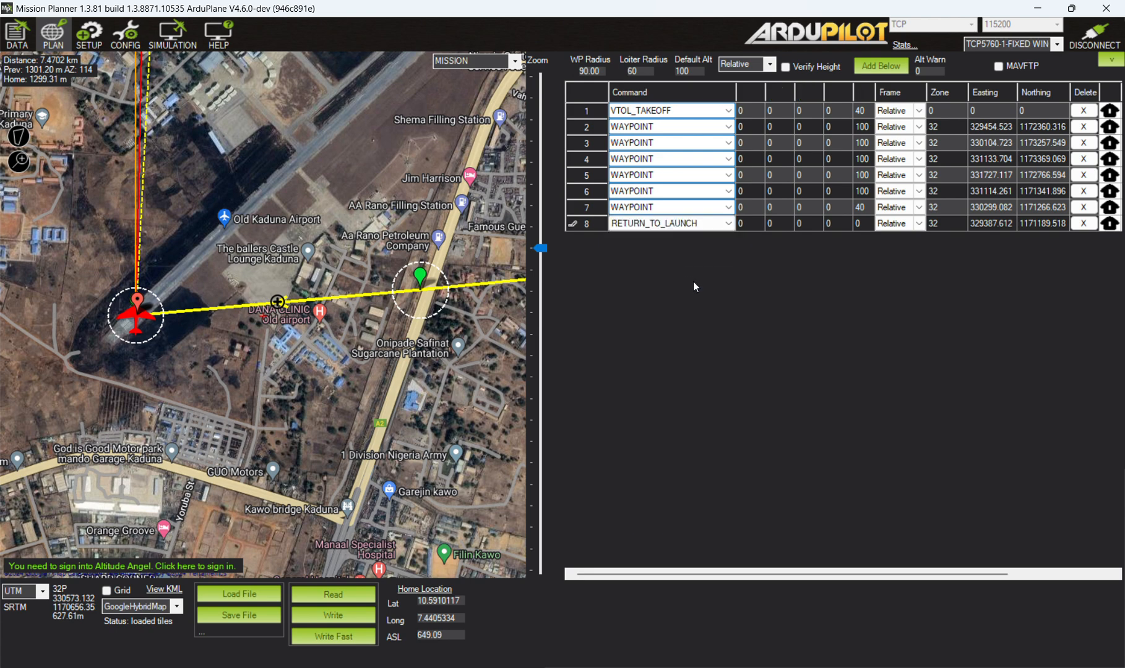
# Set the last mission command to VTOL_LAND and view the complete mission route on the map.
pyautogui.click(732, 224)
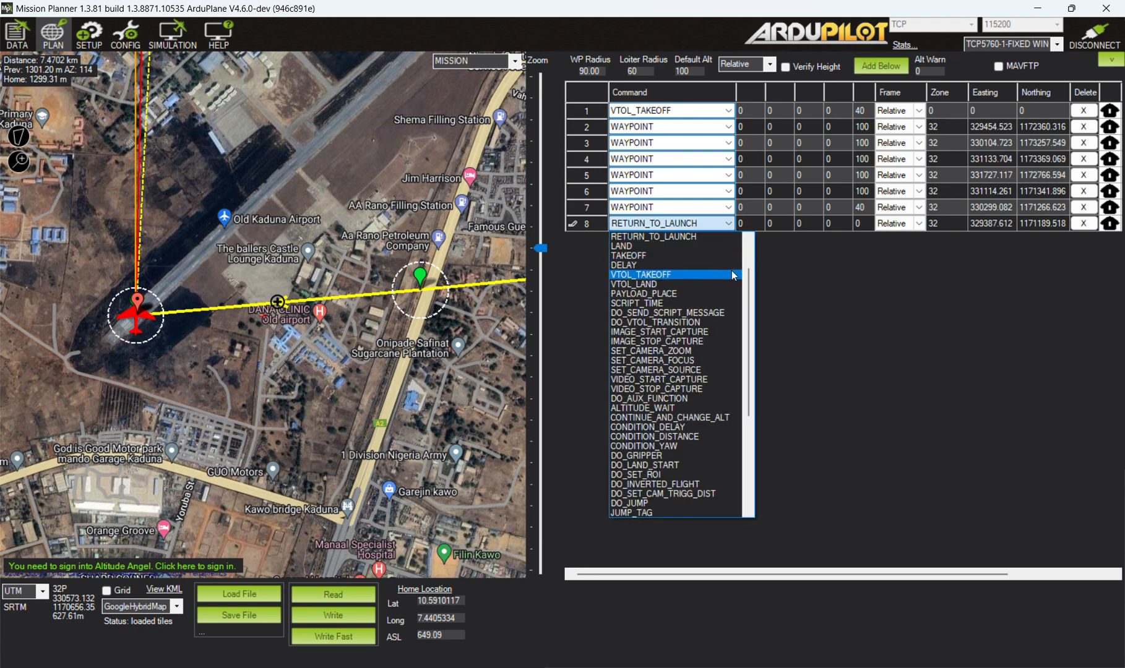
pyautogui.click(717, 284)
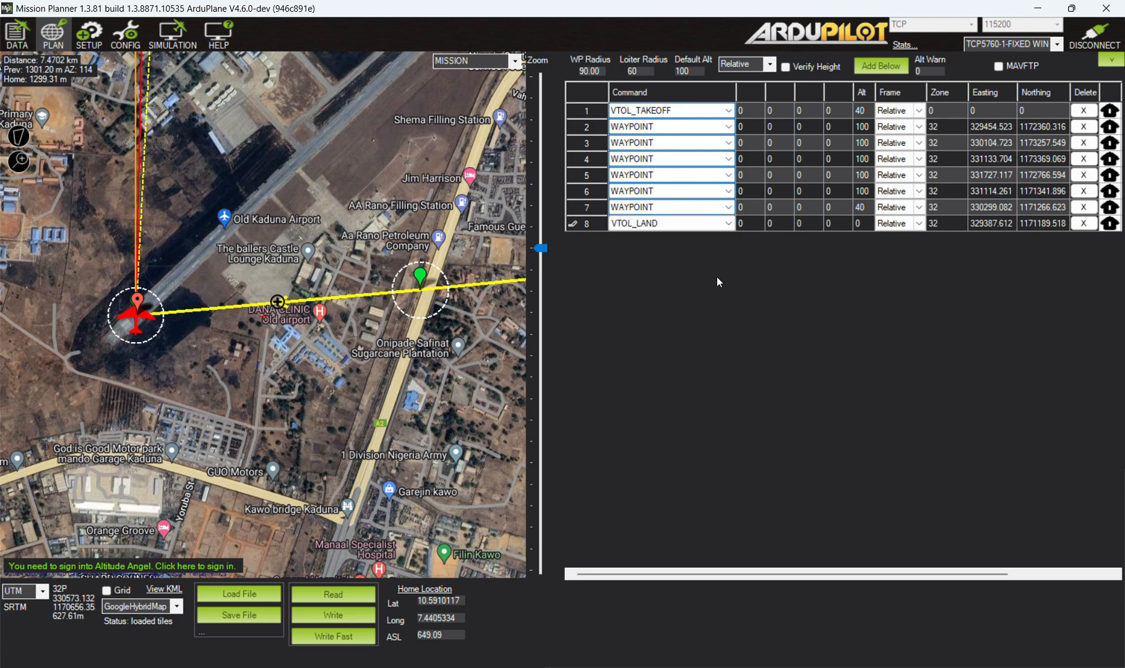
pyautogui.click(732, 225)
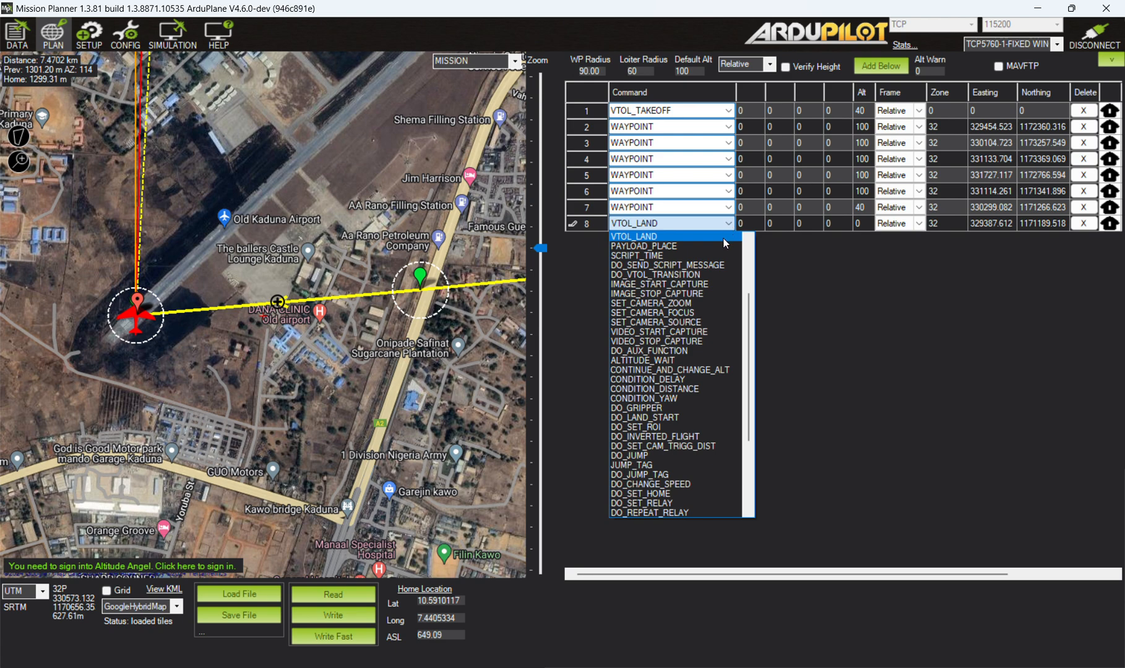
pyautogui.click(715, 223)
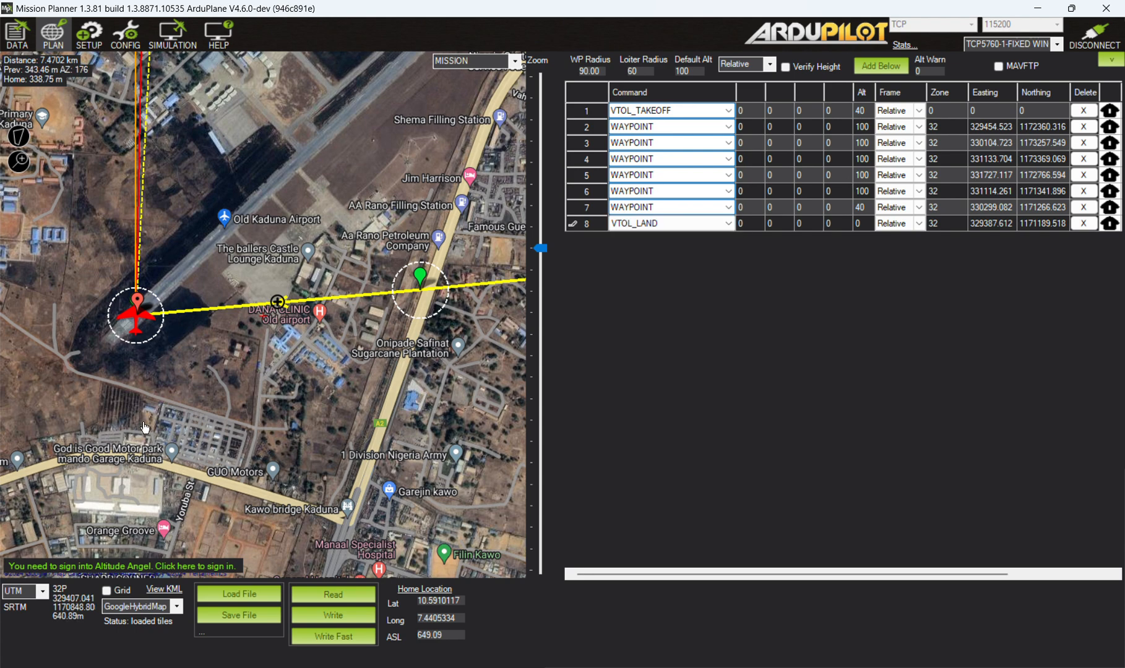
pyautogui.scroll(-2, 158, 346)
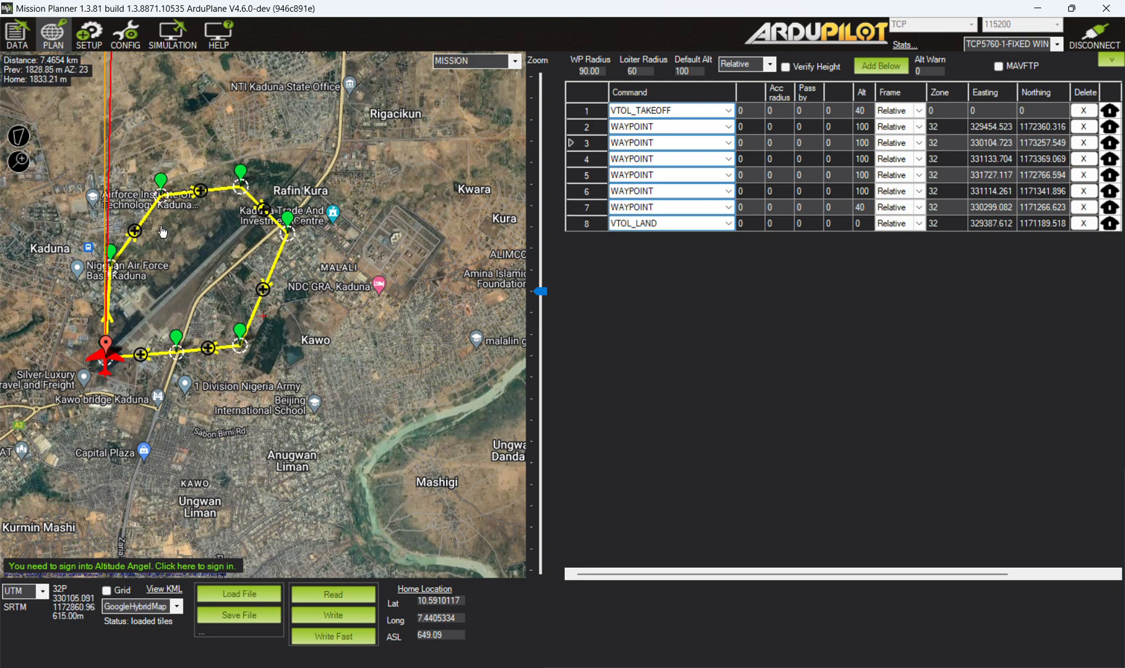
# Open the mission's elevation graph, widen its window to compare the planned path with the terrain, and close it.
pyautogui.rightClick(162, 228)
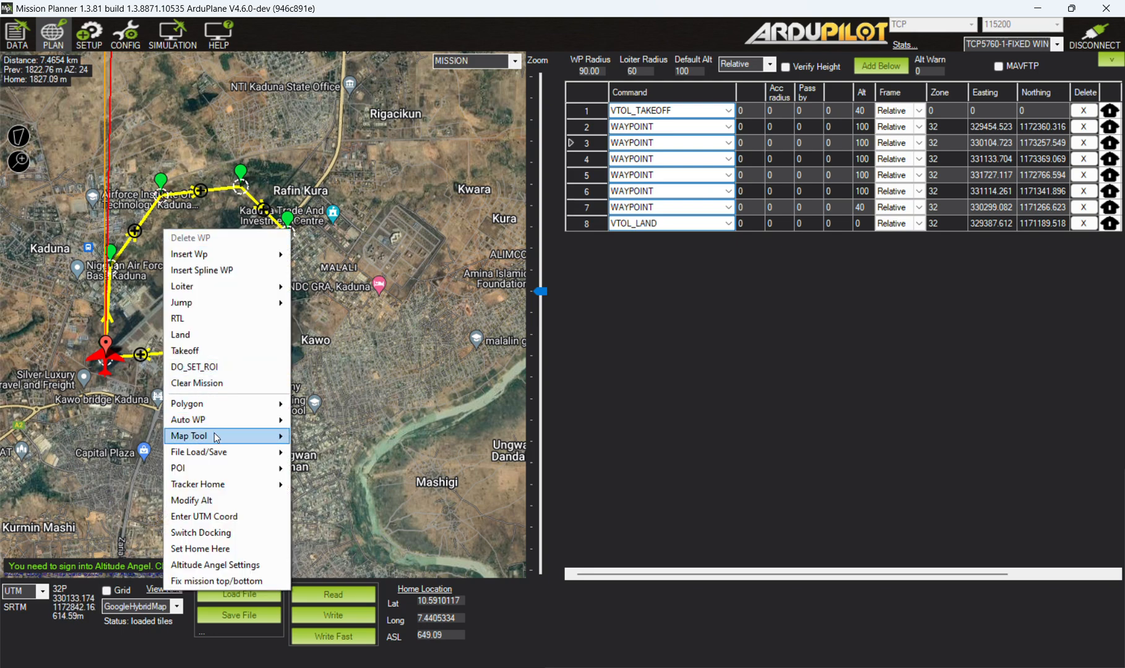
pyautogui.moveTo(217, 453)
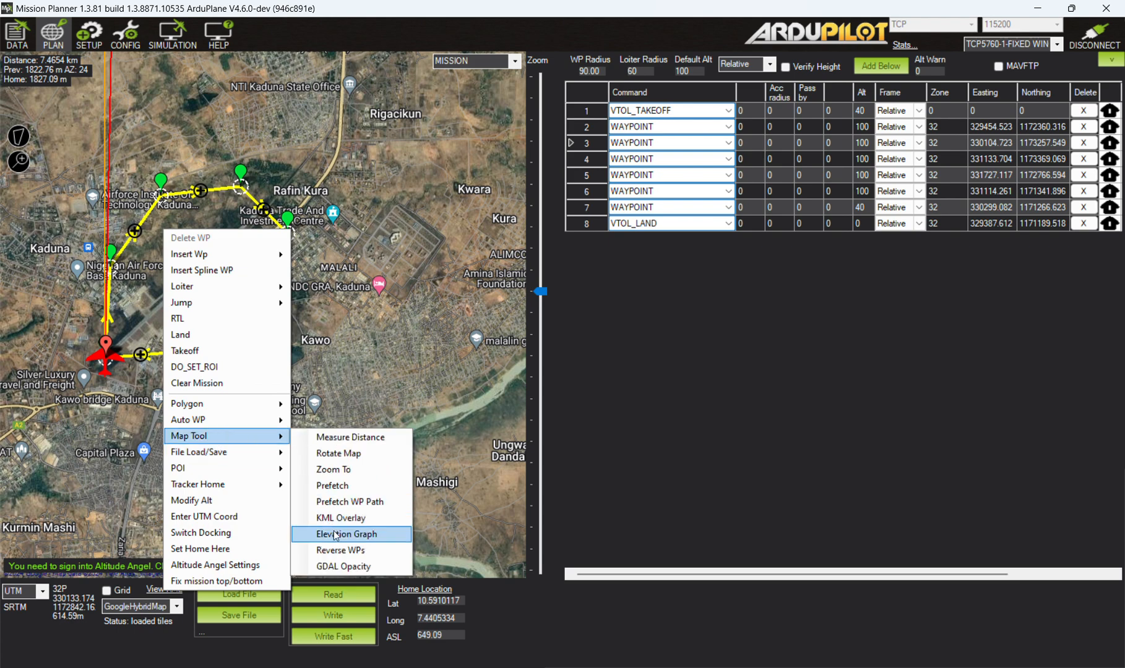
pyautogui.click(336, 536)
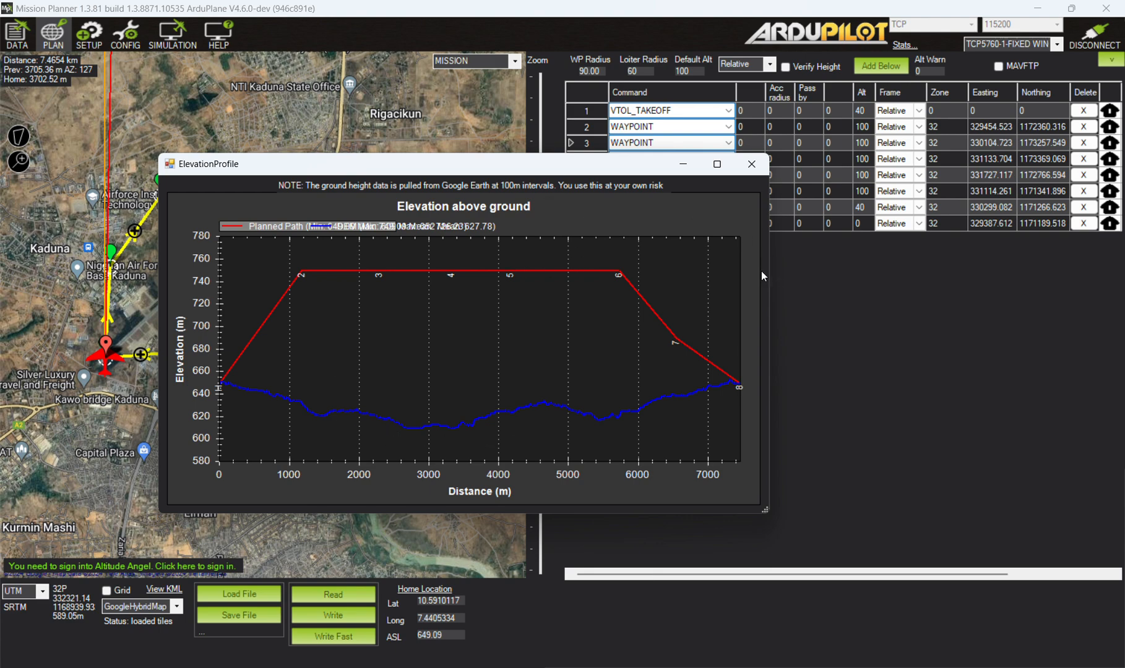
pyautogui.moveTo(769, 271); pyautogui.dragTo(1108, 270)
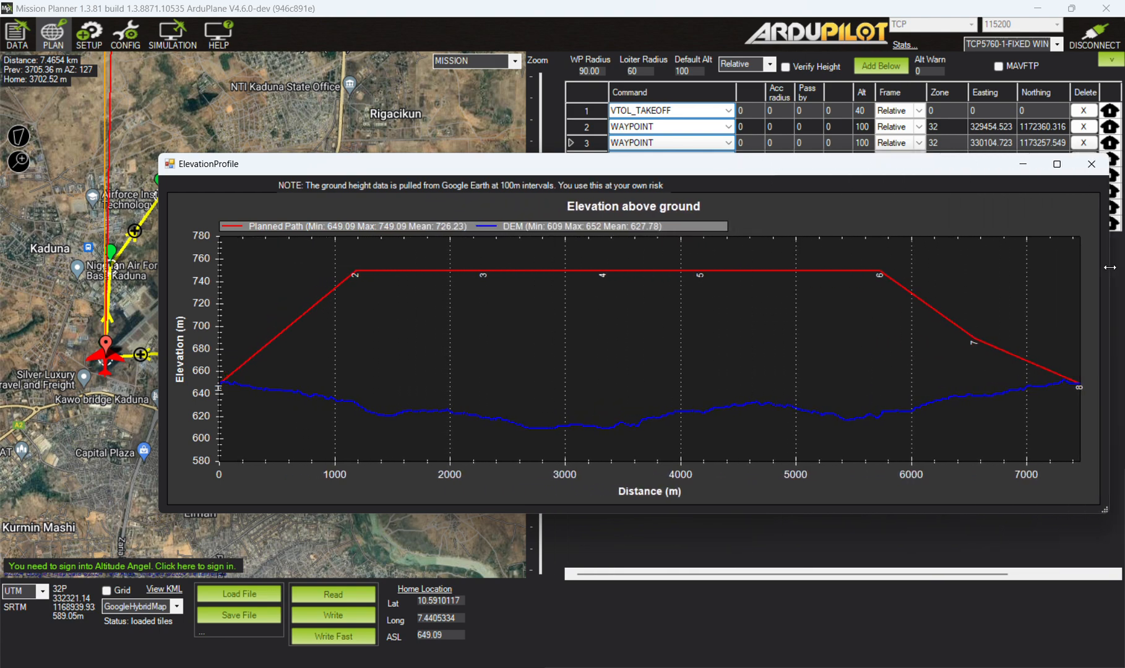
pyautogui.moveTo(182, 177); pyautogui.dragTo(130, 176)
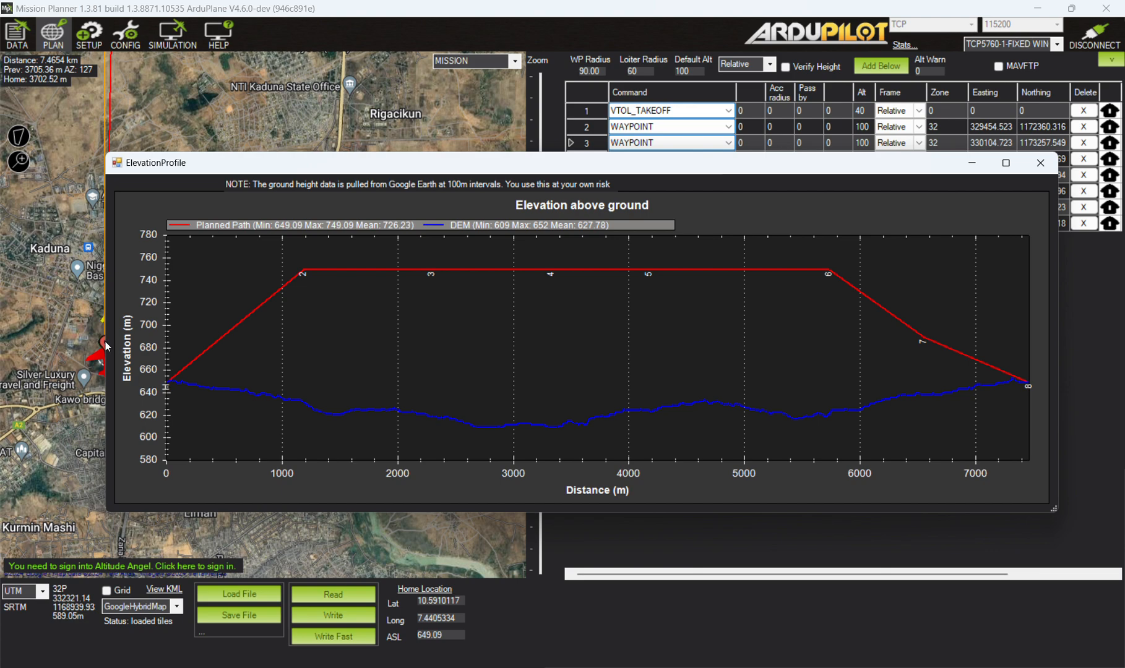
pyautogui.moveTo(103, 341); pyautogui.dragTo(2, 357)
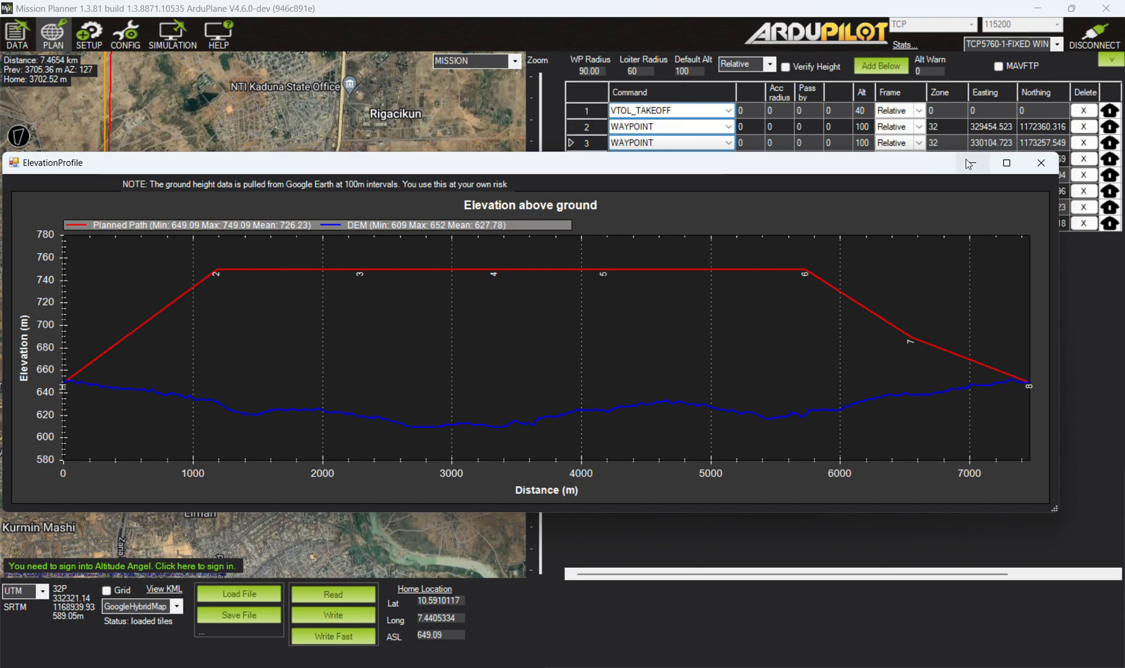
pyautogui.click(1041, 163)
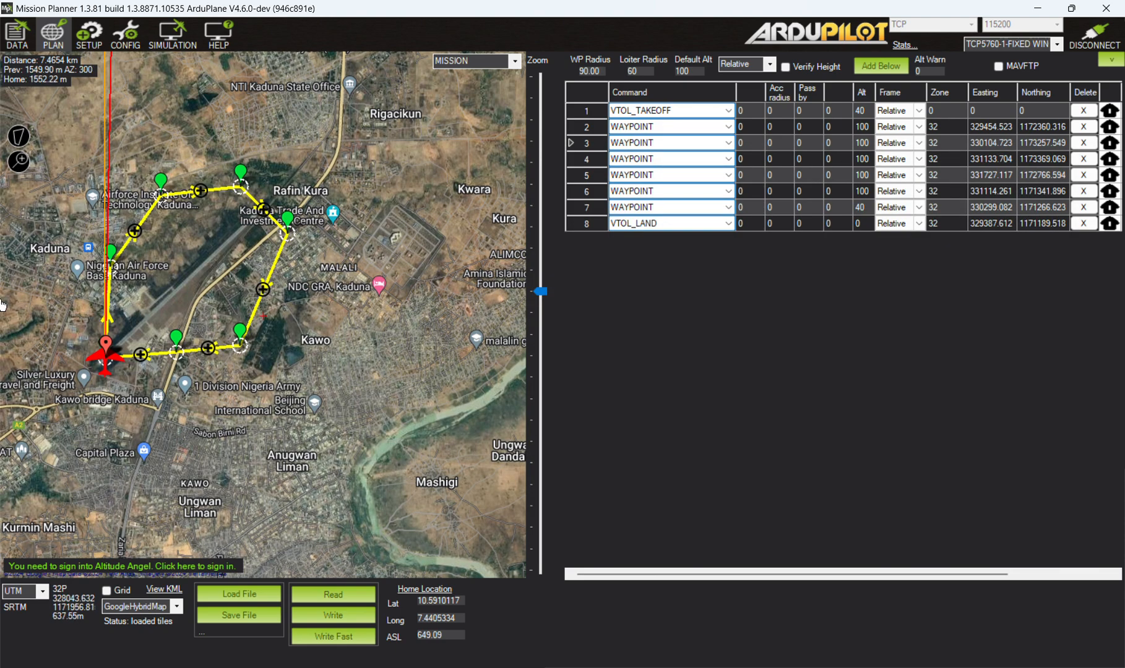
# Check the flight data map around the aircraft for the planned mission route.
pyautogui.moveTo(195, 255); pyautogui.dragTo(267, 255)
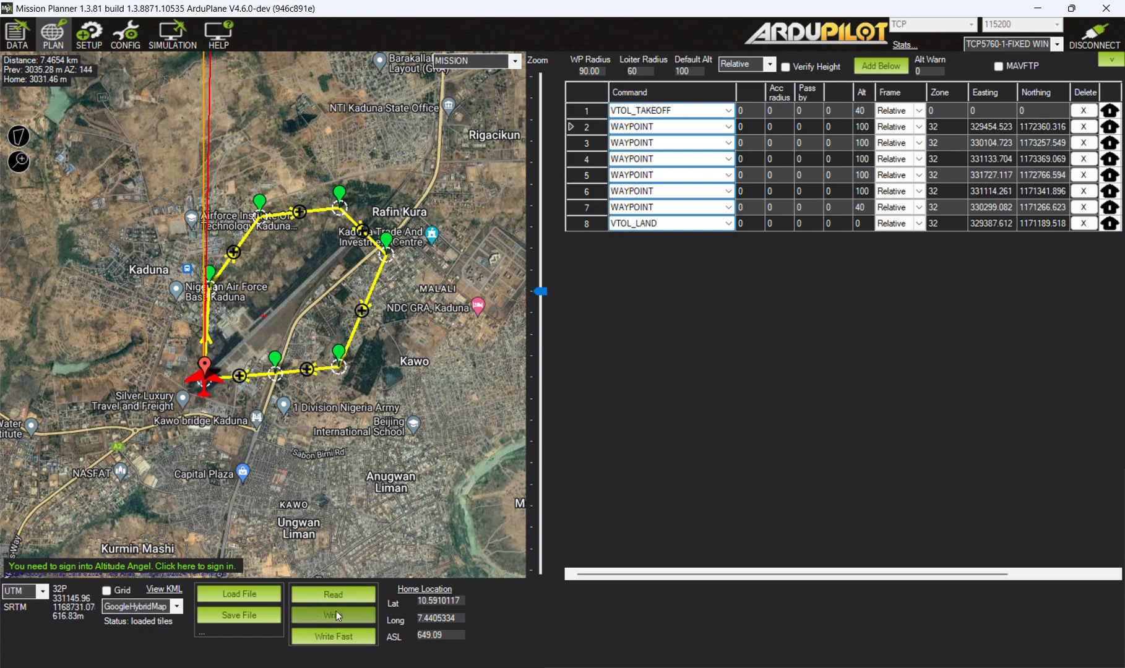
pyautogui.click(23, 47)
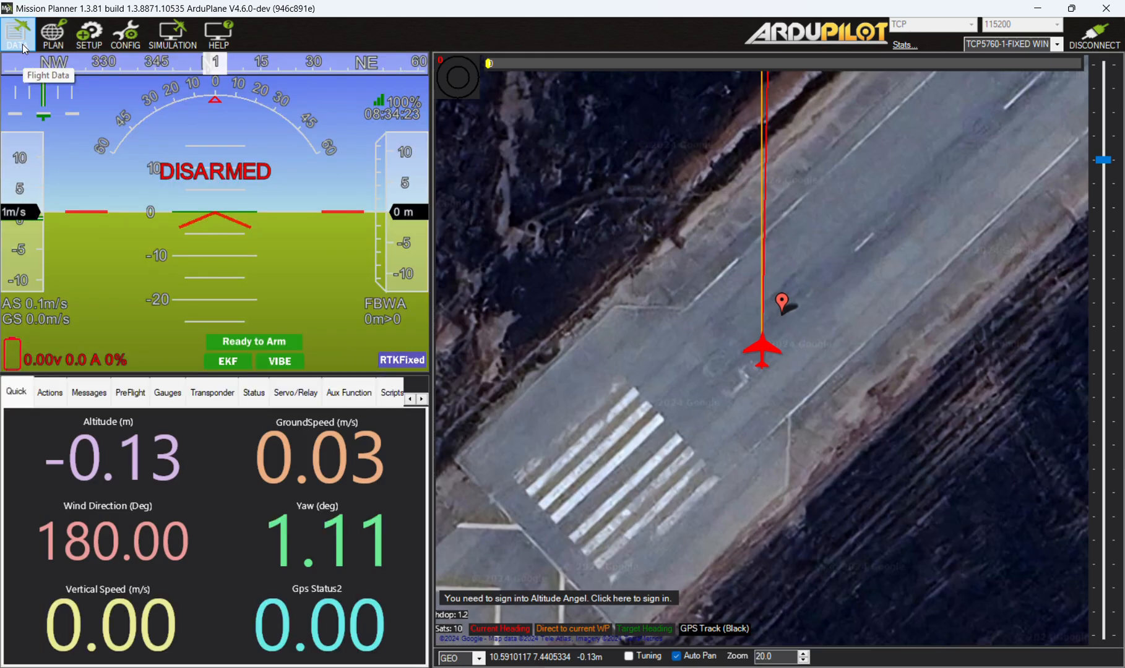
pyautogui.scroll(-7, 774, 297)
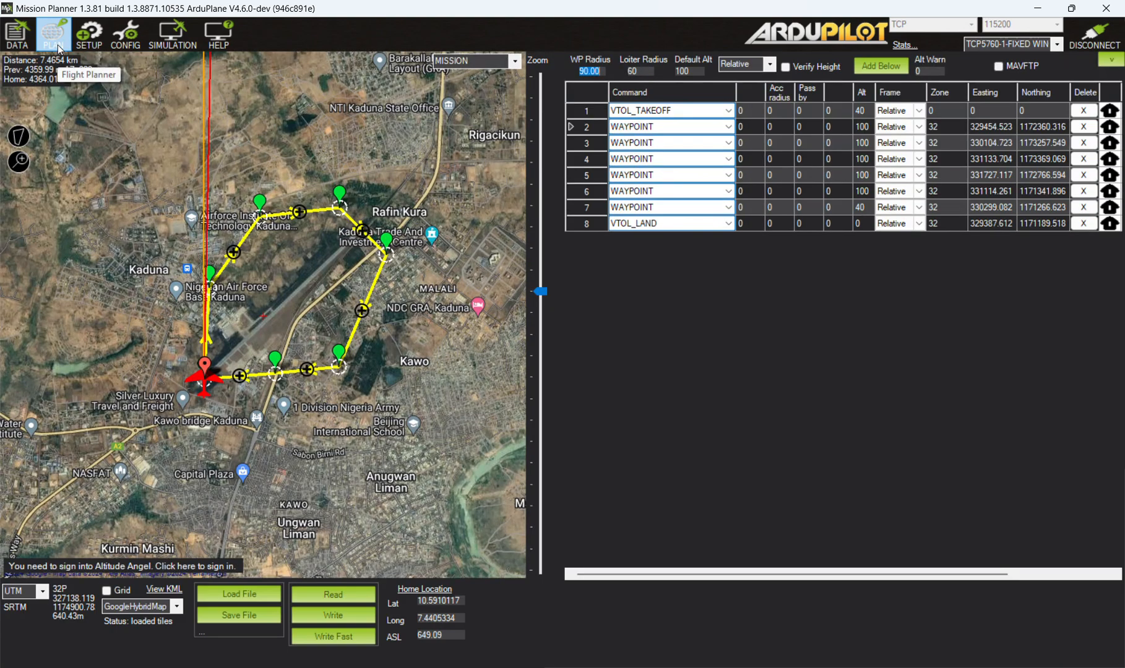
# Write the planned mission to the autopilot and view the complete route on the flight data map.
pyautogui.click(53, 34)
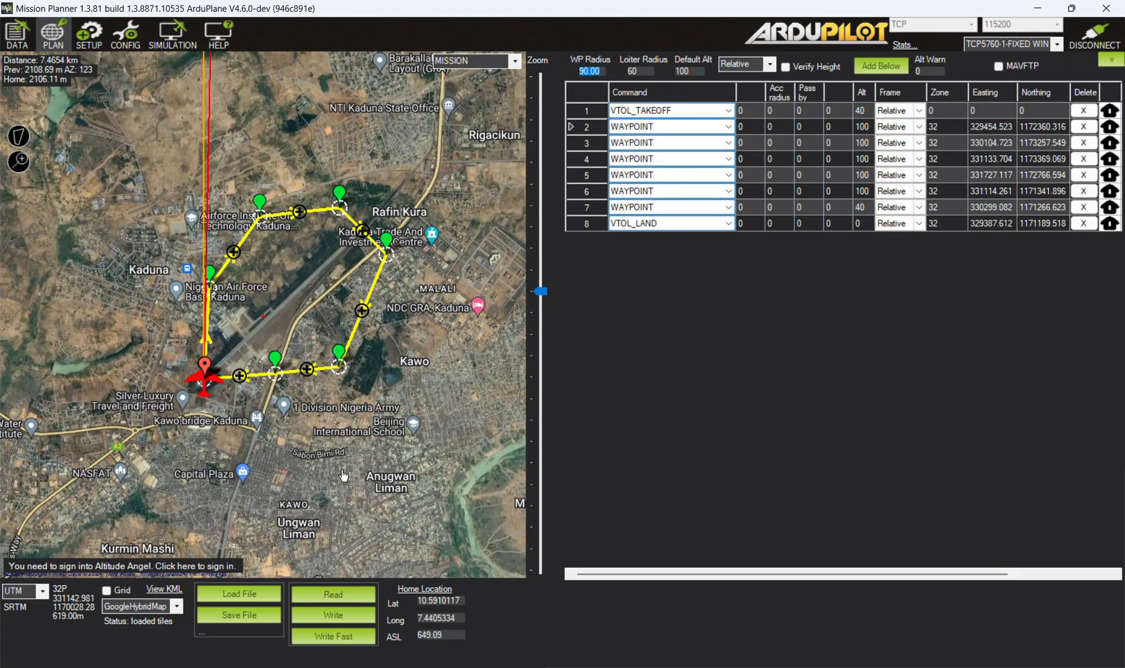
pyautogui.click(370, 616)
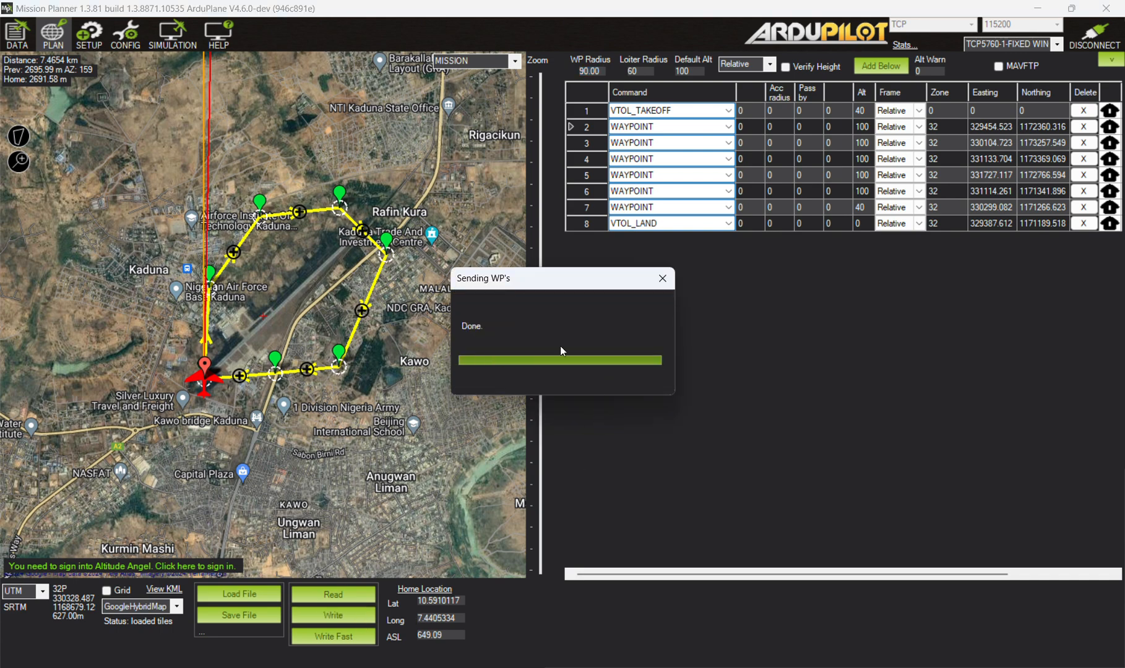
pyautogui.click(17, 34)
pyautogui.scroll(3, 849, 360)
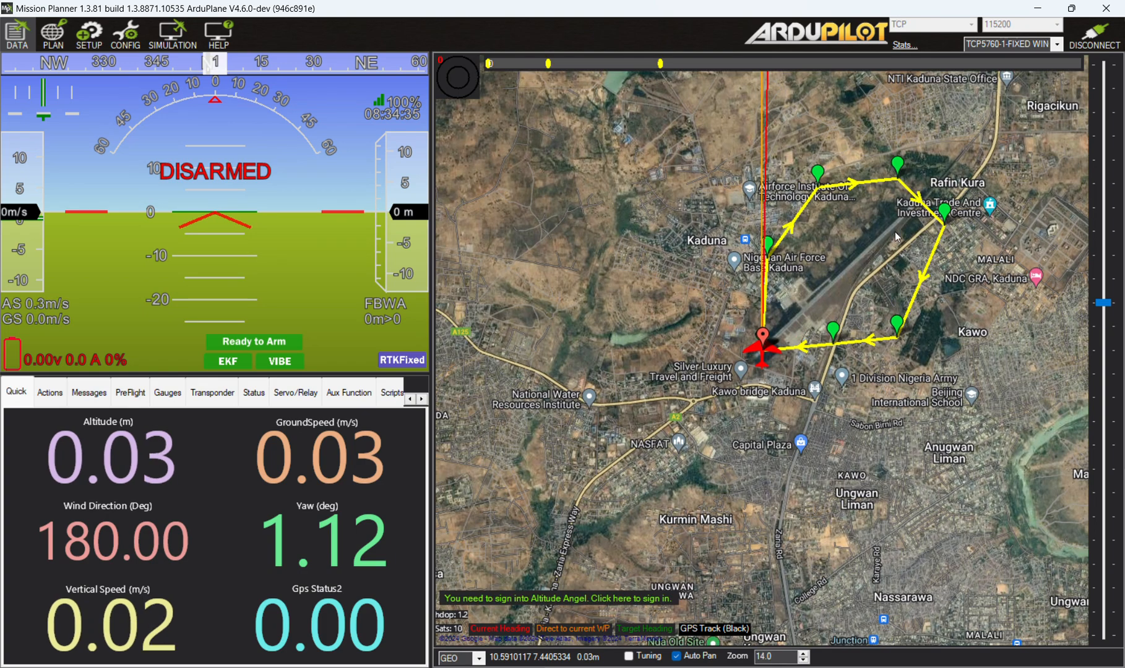
pyautogui.scroll(1, 795, 338)
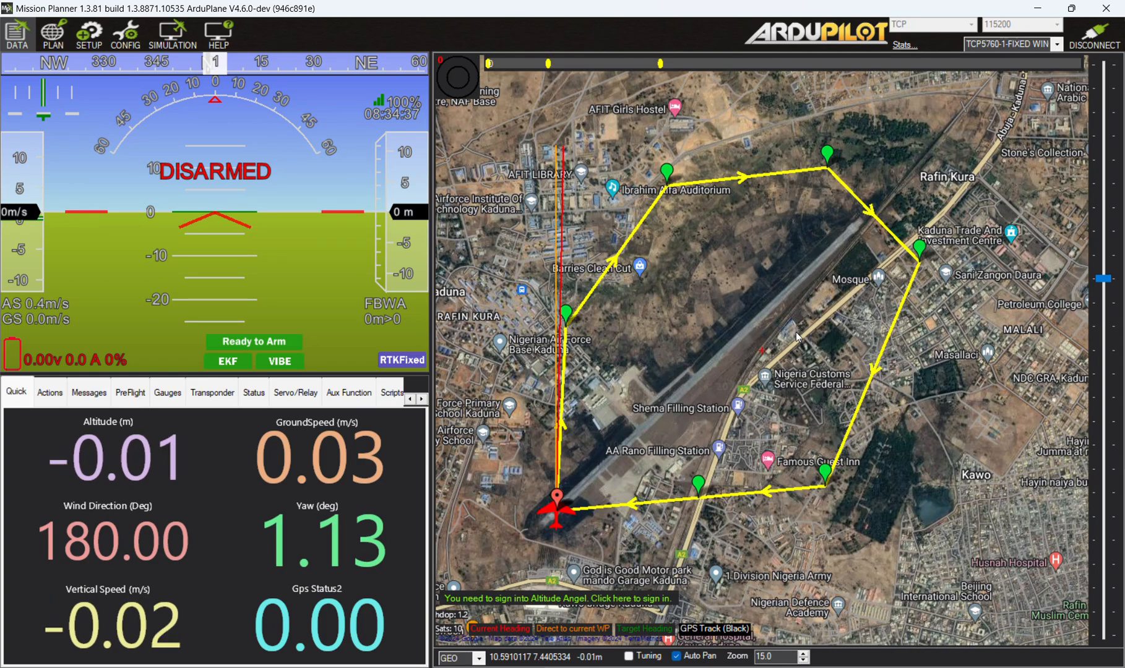